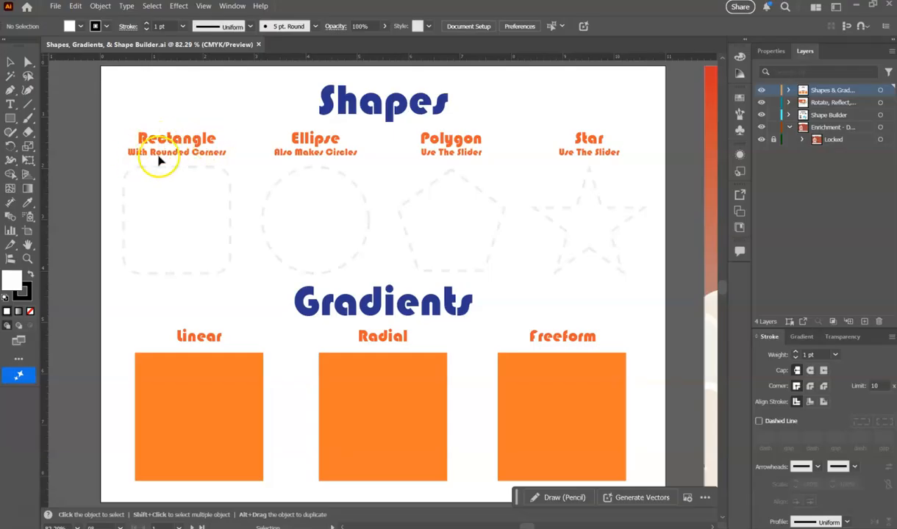
# Draw a practice square with the Rectangle tool on the empty canvas beside Artboard 1.
pyautogui.scroll(-1, 308, 236)
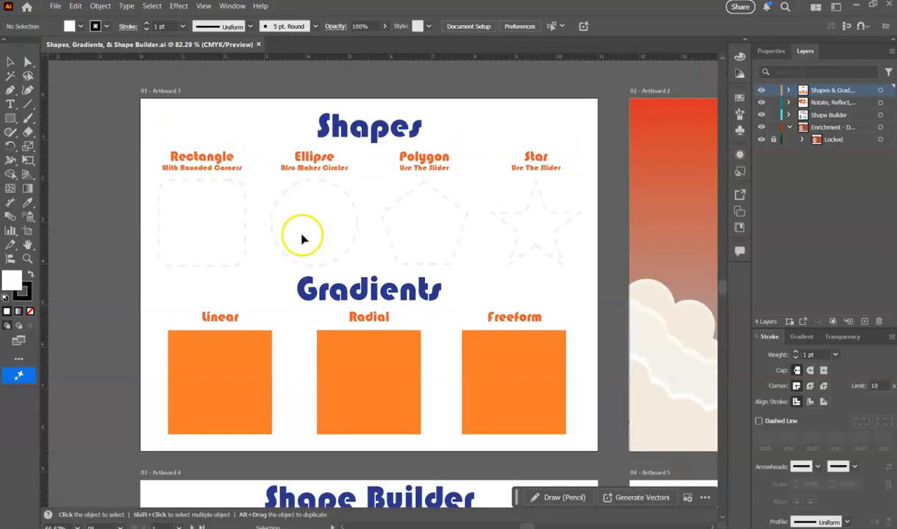
pyautogui.scroll(-1, 377, 233)
pyautogui.scroll(1, 100, 233)
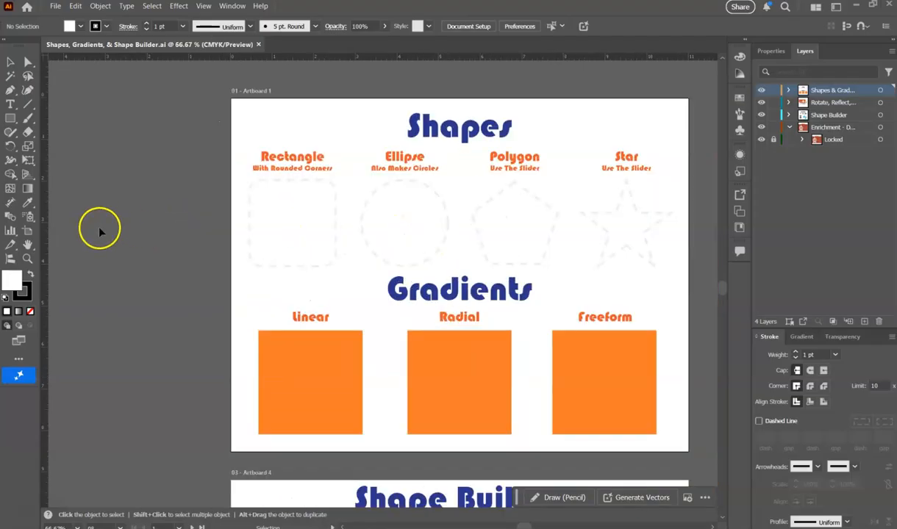
pyautogui.scroll(1, 101, 233)
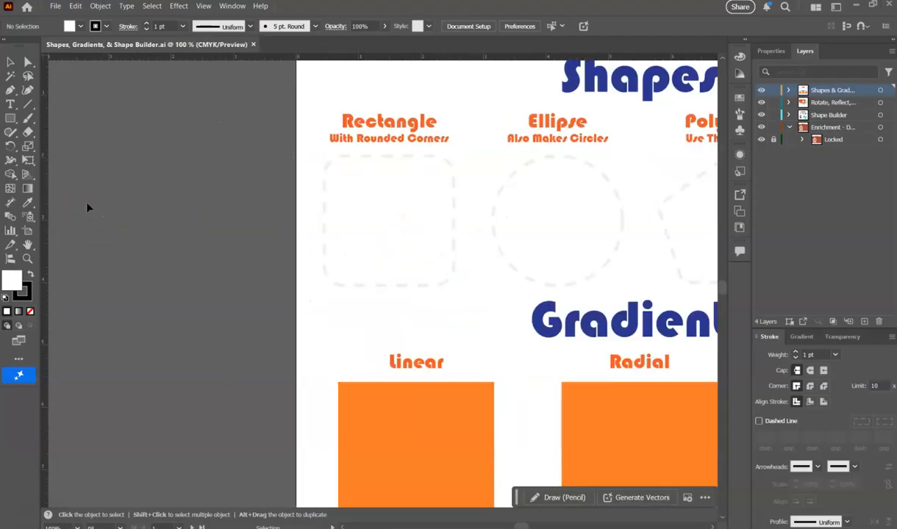
pyautogui.click(11, 118)
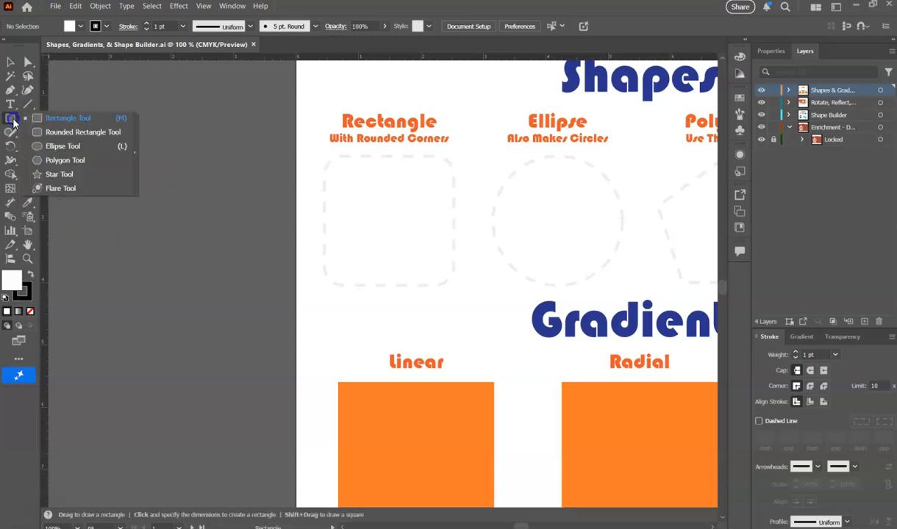
pyautogui.moveTo(13, 122); pyautogui.dragTo(56, 122)
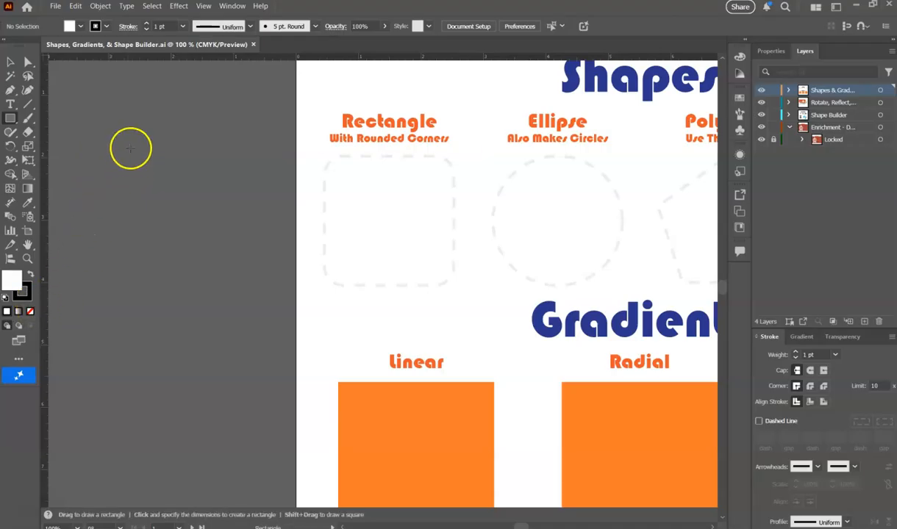
pyautogui.moveTo(120, 147); pyautogui.dragTo(259, 282)
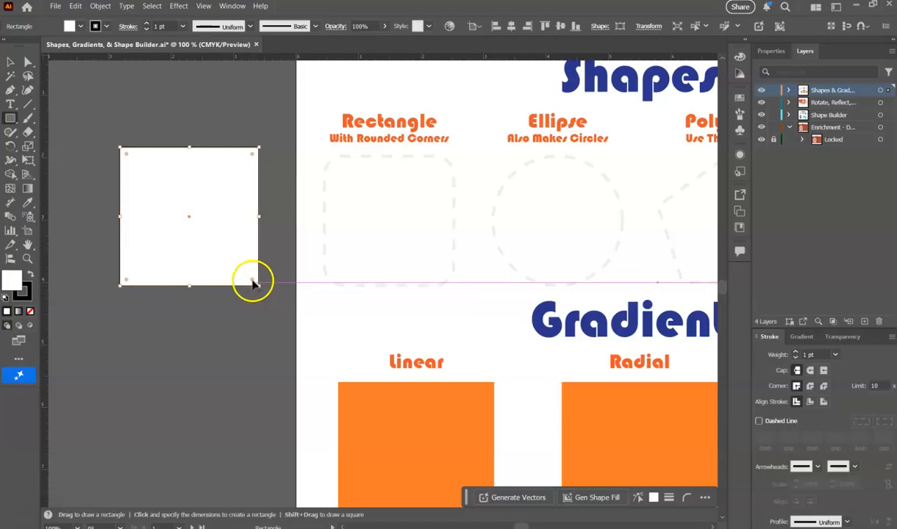
# Round all four corners of the practice square together to a radius of about 0.16 in.
pyautogui.click(28, 63)
pyautogui.click(28, 63)
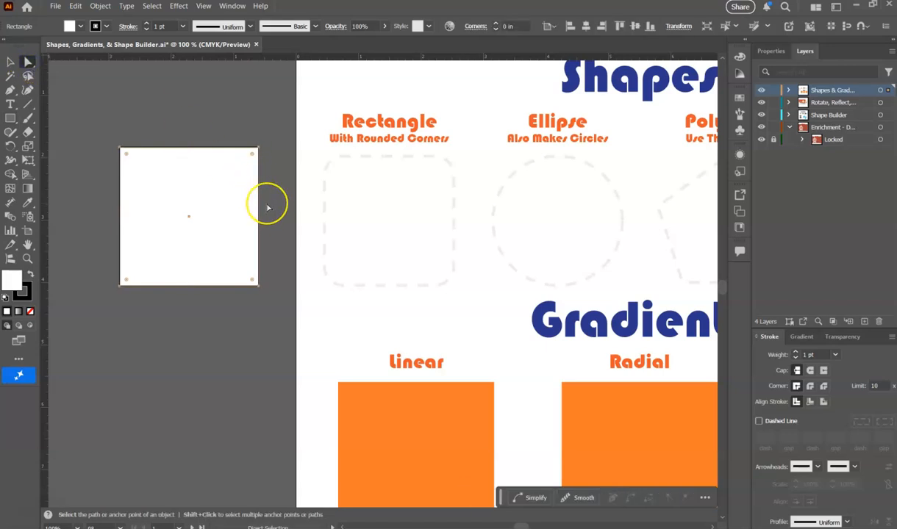
pyautogui.click(10, 62)
pyautogui.click(144, 118)
pyautogui.click(137, 154)
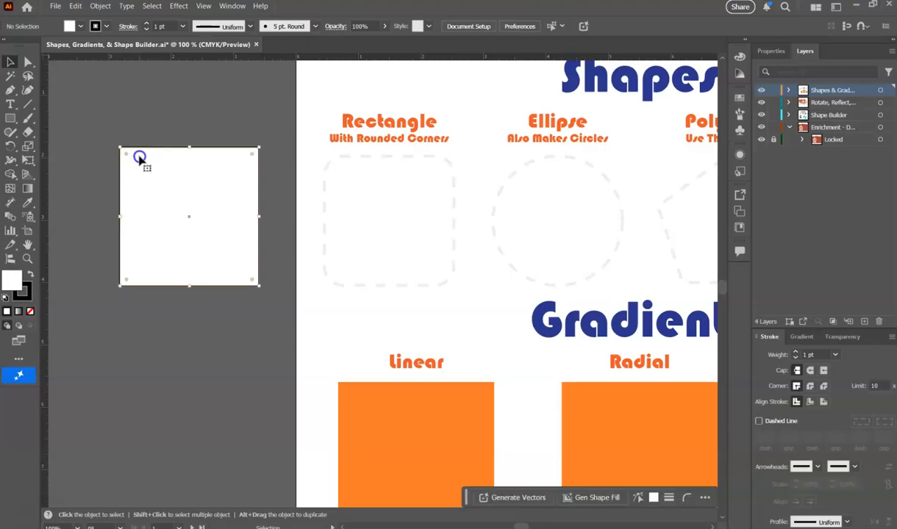
pyautogui.moveTo(144, 170); pyautogui.dragTo(159, 185)
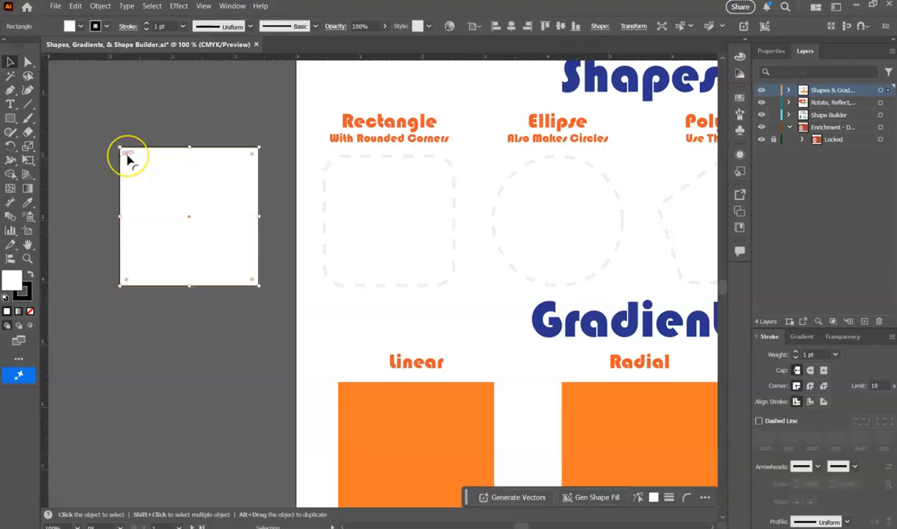
pyautogui.click(138, 171)
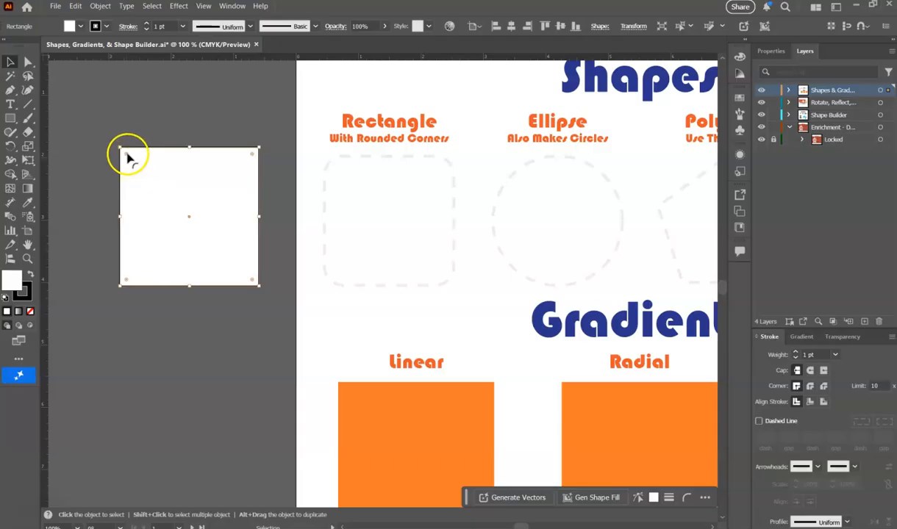
pyautogui.moveTo(128, 156)
pyautogui.mouseDown()
pyautogui.moveTo(154, 175)
pyautogui.moveTo(129, 158)
pyautogui.mouseUp()
# Round only the upper-left corner of the practice square further with Direct Selection, and delete the square.
pyautogui.click(28, 62)
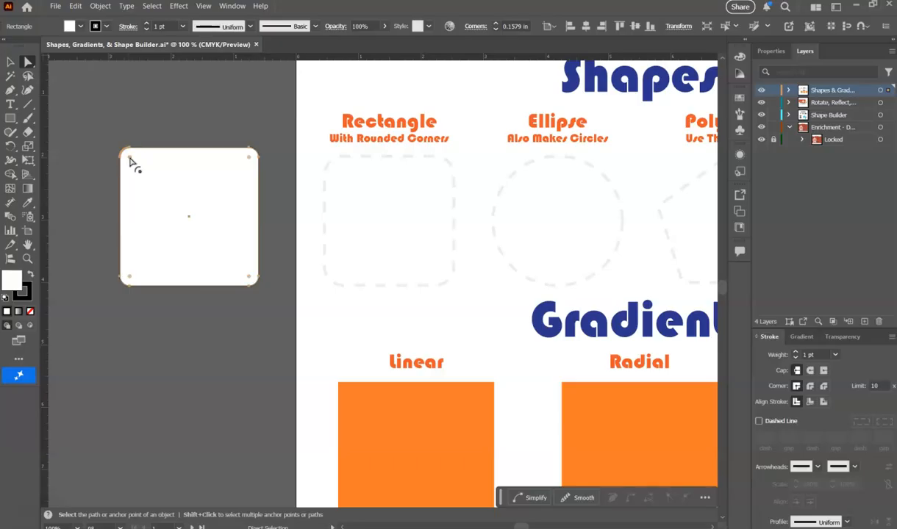
pyautogui.moveTo(130, 158); pyautogui.dragTo(168, 174)
pyautogui.click(11, 62)
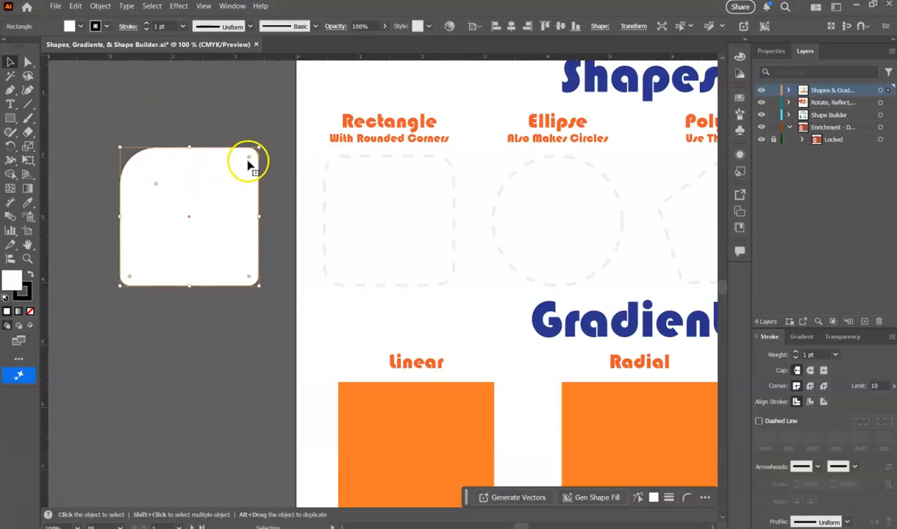
pyautogui.press('Delete')
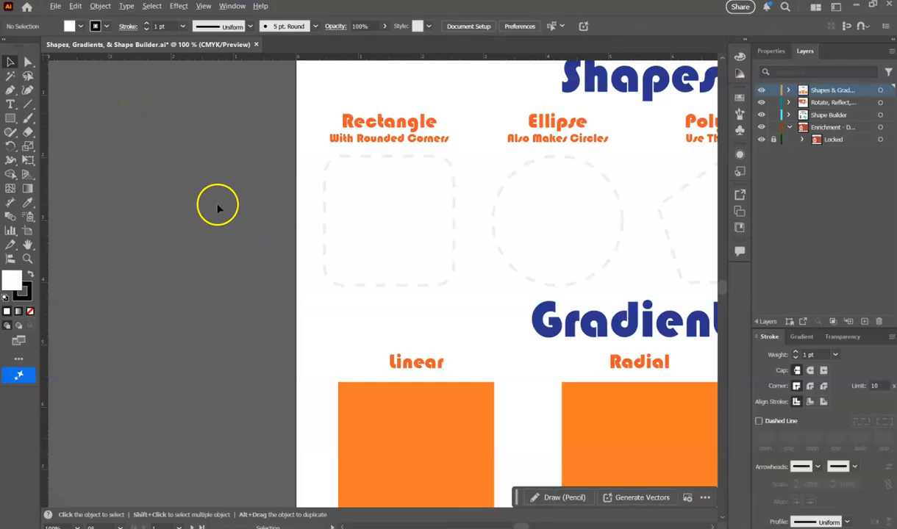
# Draw a rounded square from the center of the dashed Rectangle guide with the Rounded Rectangle tool, covering the guide.
pyautogui.hotkey('ctrl', '-')
pyautogui.scroll(3, 479, 146)
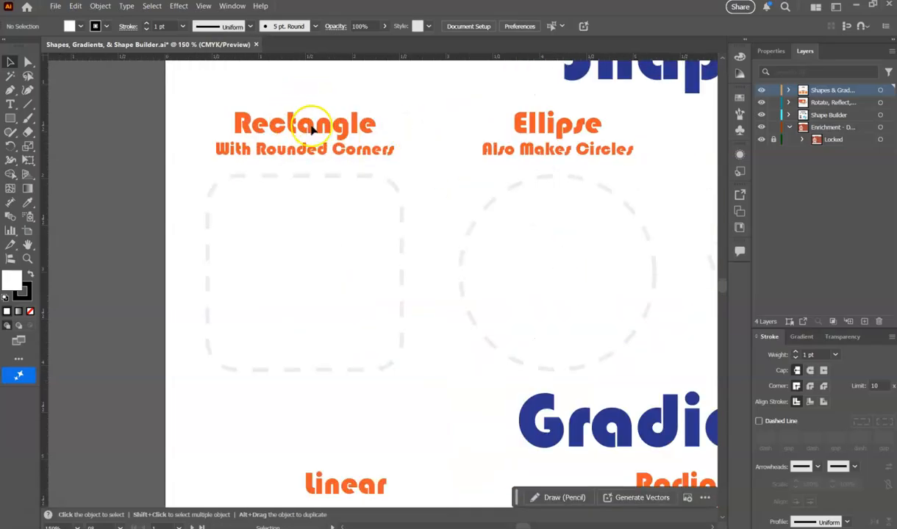
pyautogui.click(11, 119)
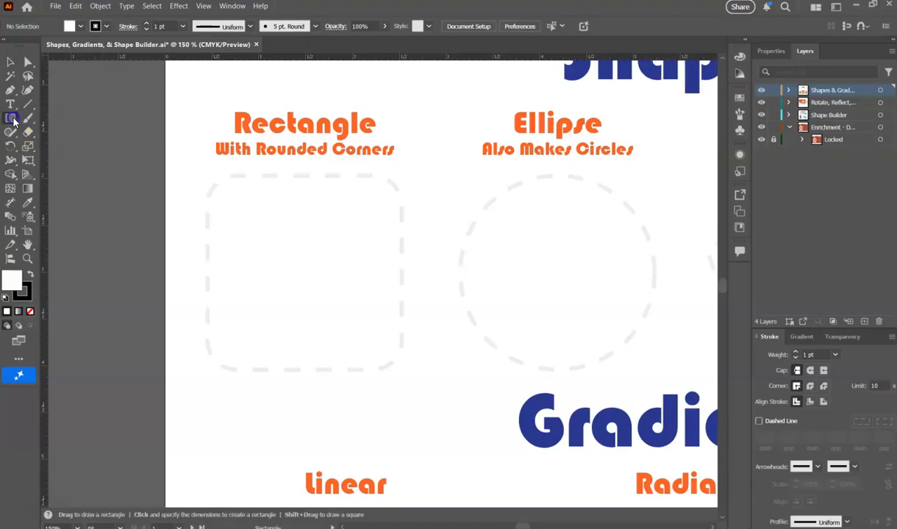
pyautogui.click(42, 130)
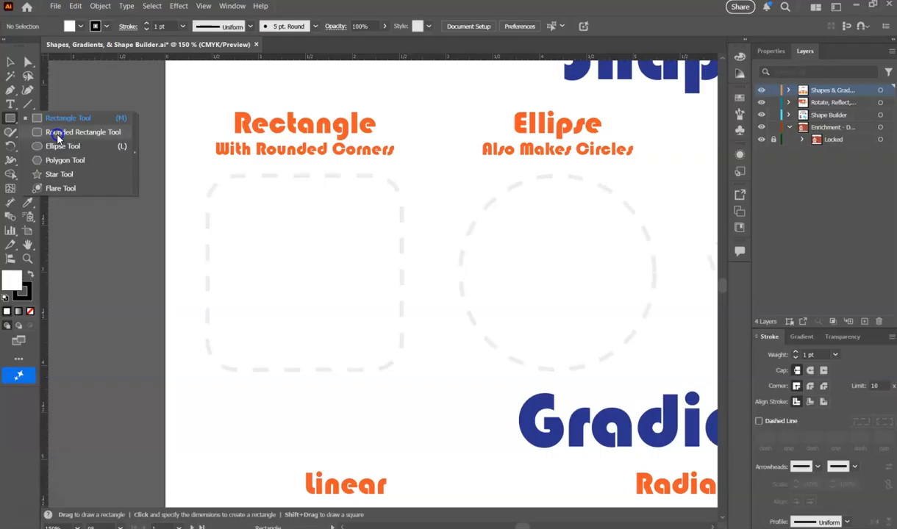
pyautogui.click(57, 138)
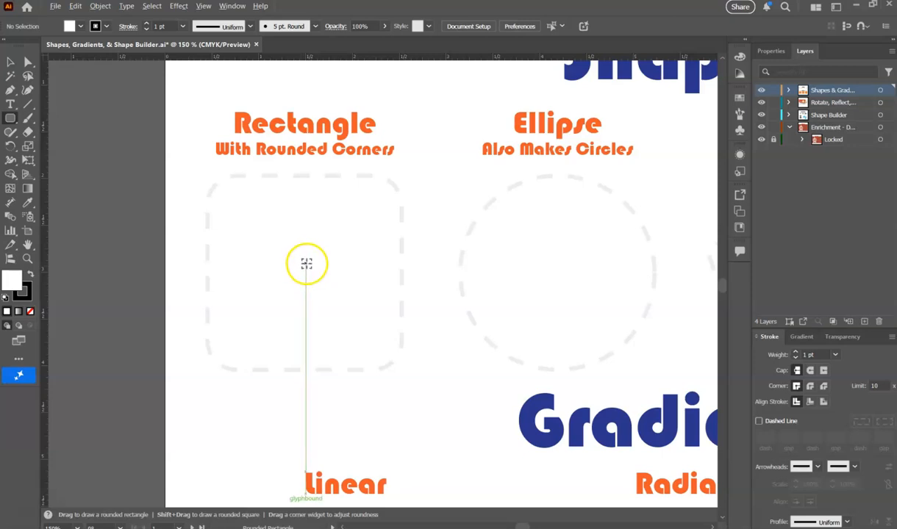
pyautogui.moveTo(303, 264); pyautogui.dragTo(406, 332)
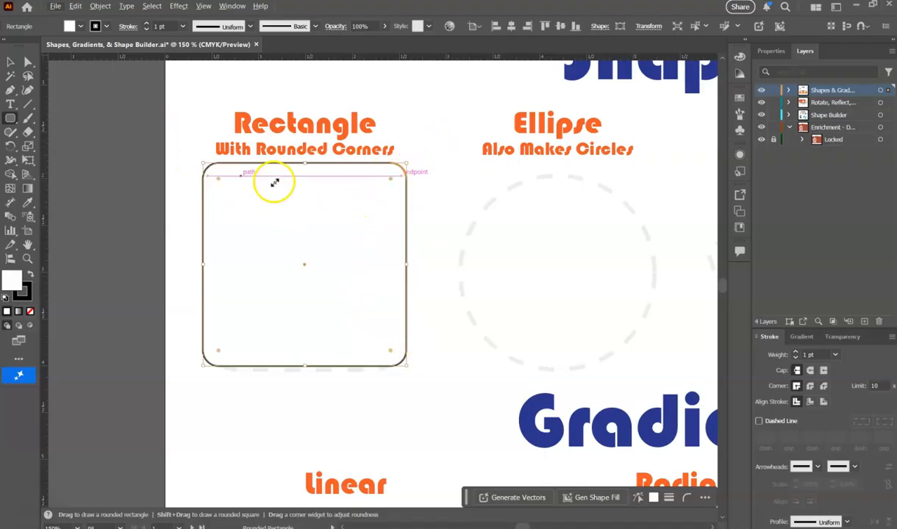
# Replace a first off-center circle with one about 2.19 in across, drawn outward from the center of the dashed Ellipse guide.
pyautogui.scroll(-3, 250, 250)
pyautogui.scroll(3, 401, 256)
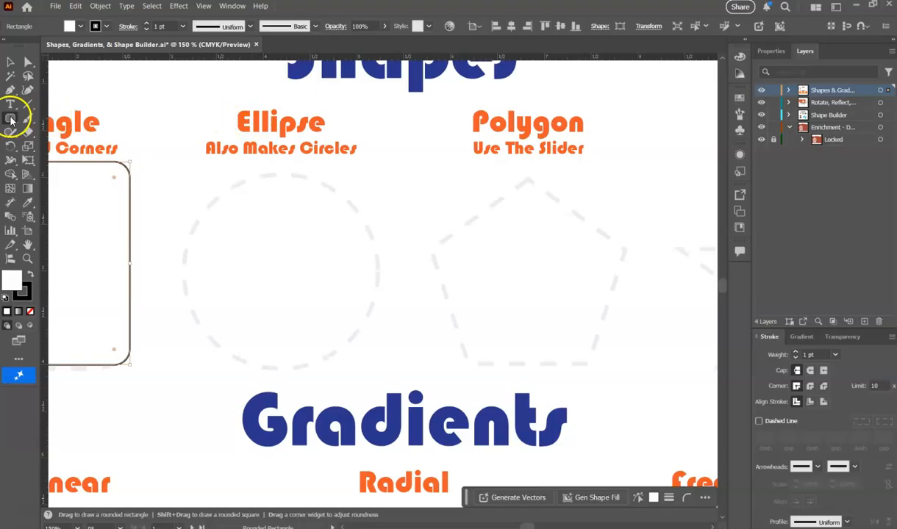
pyautogui.click(10, 120)
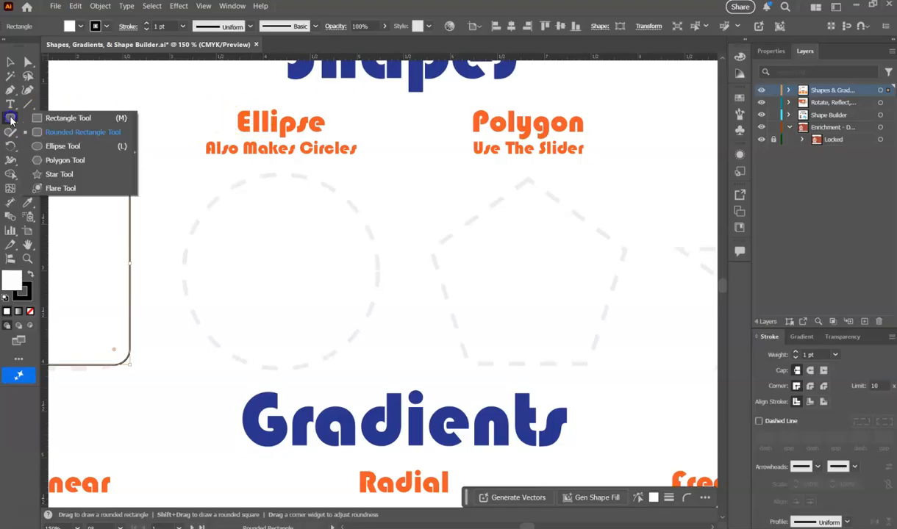
pyautogui.click(54, 146)
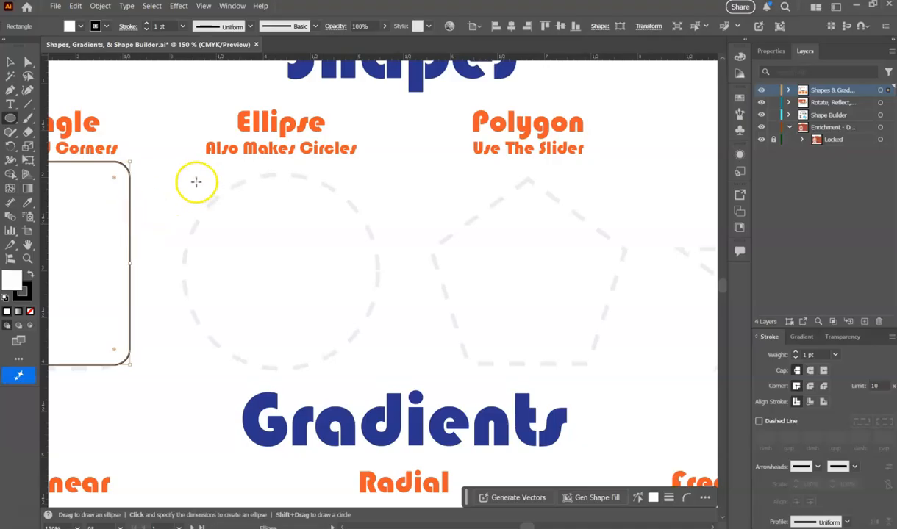
pyautogui.moveTo(193, 179); pyautogui.dragTo(394, 349)
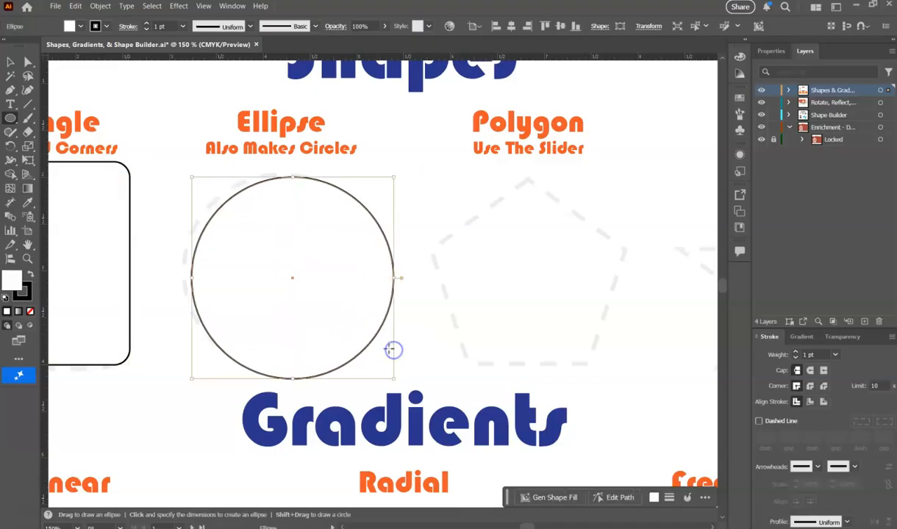
pyautogui.press('Delete')
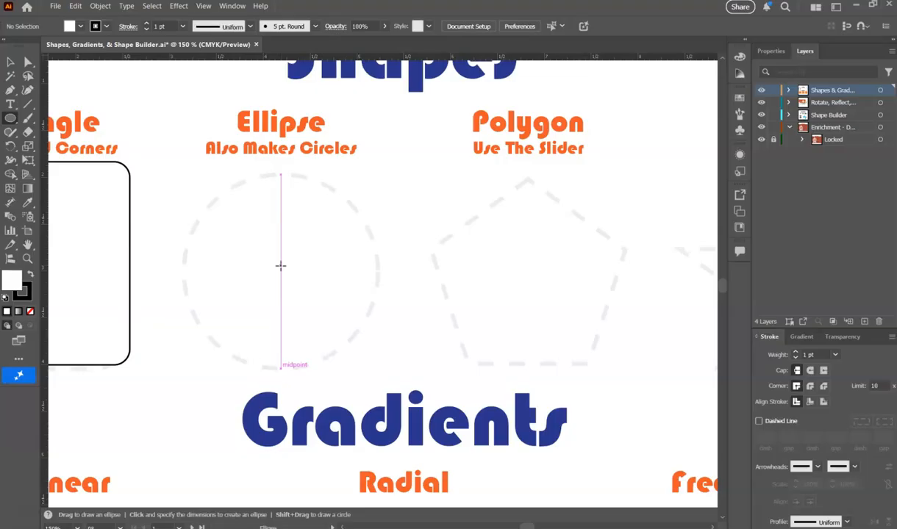
pyautogui.moveTo(281, 266); pyautogui.dragTo(384, 335)
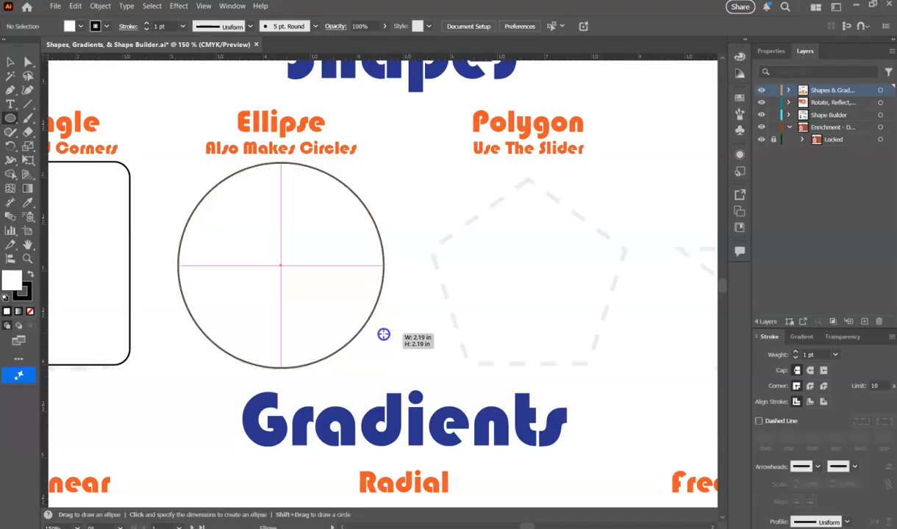
pyautogui.moveTo(384, 334); pyautogui.dragTo(382, 335)
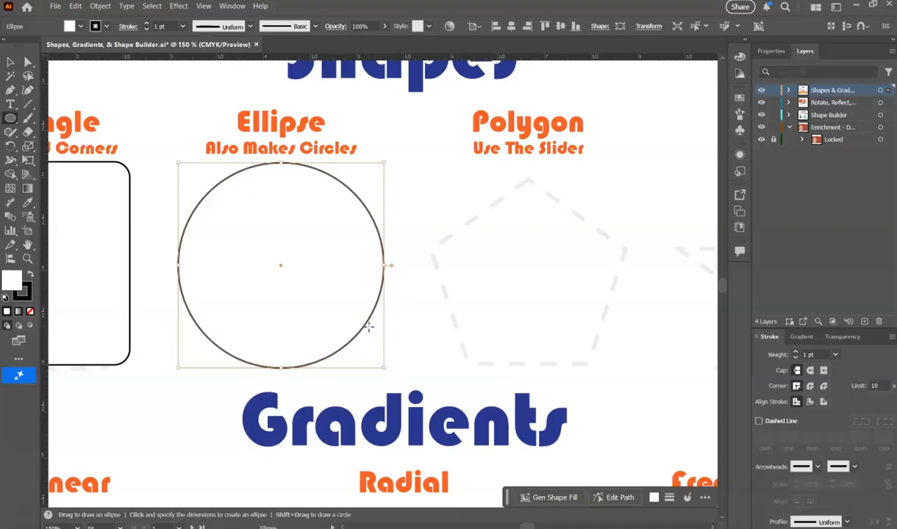
pyautogui.scroll(-3, 199, 262)
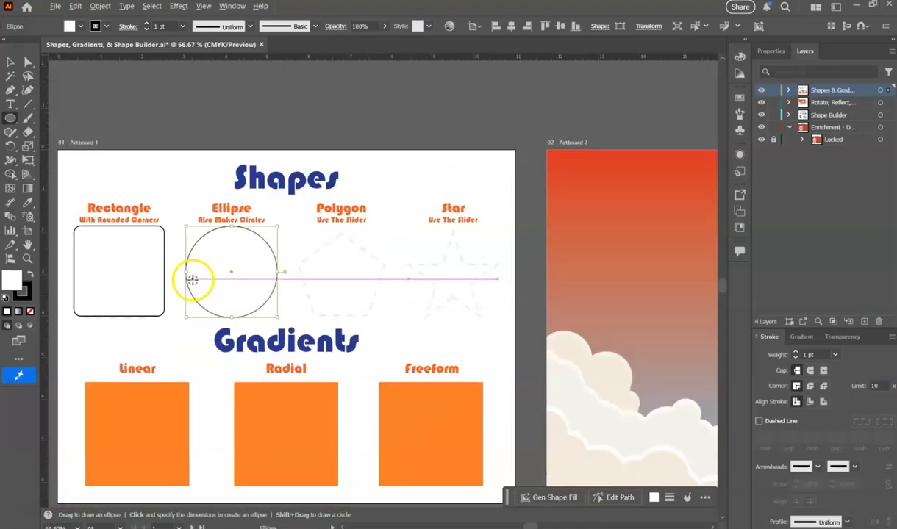
pyautogui.scroll(3, 381, 270)
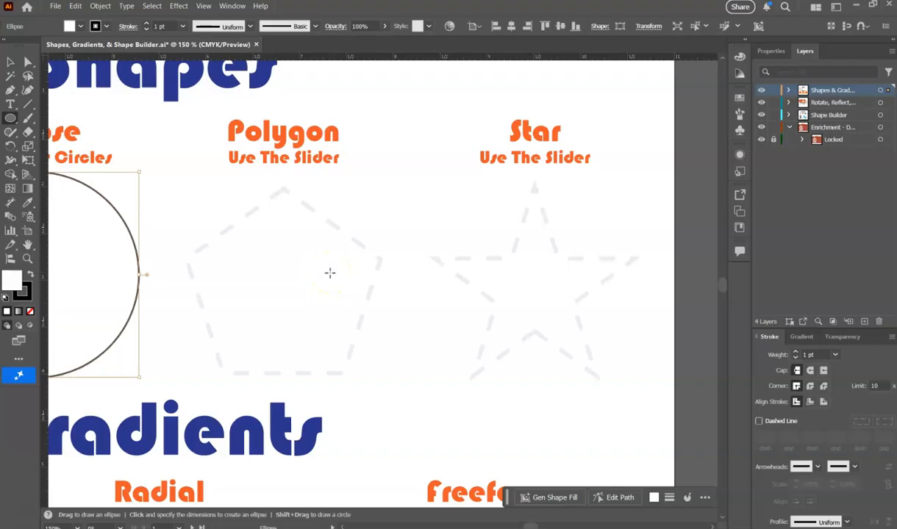
pyautogui.click(11, 118)
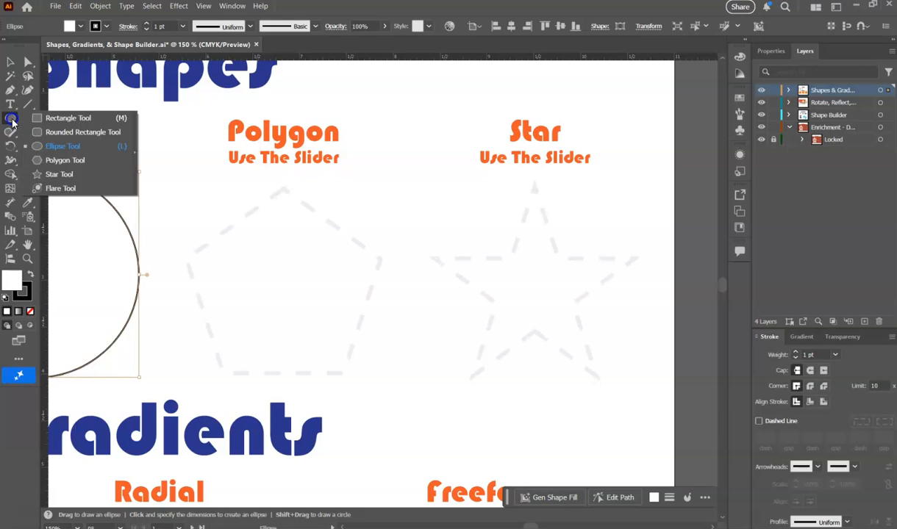
pyautogui.click(70, 162)
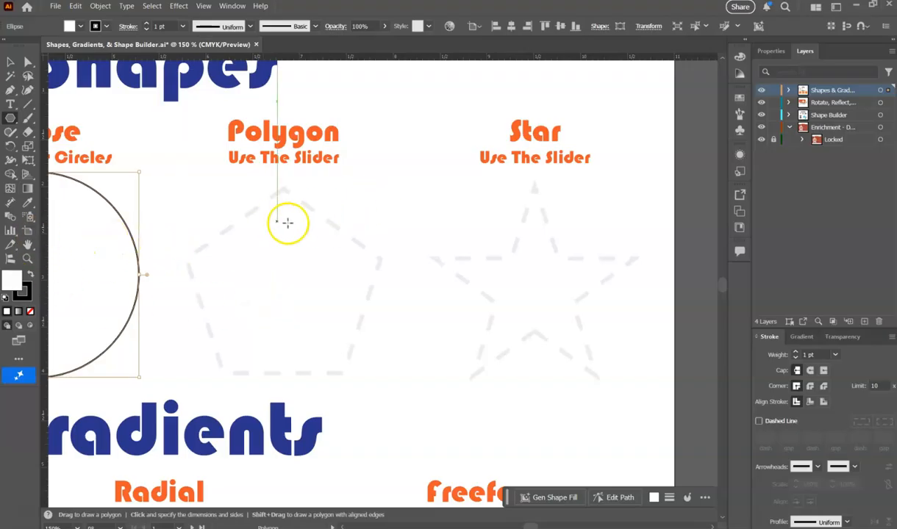
pyautogui.click(380, 200)
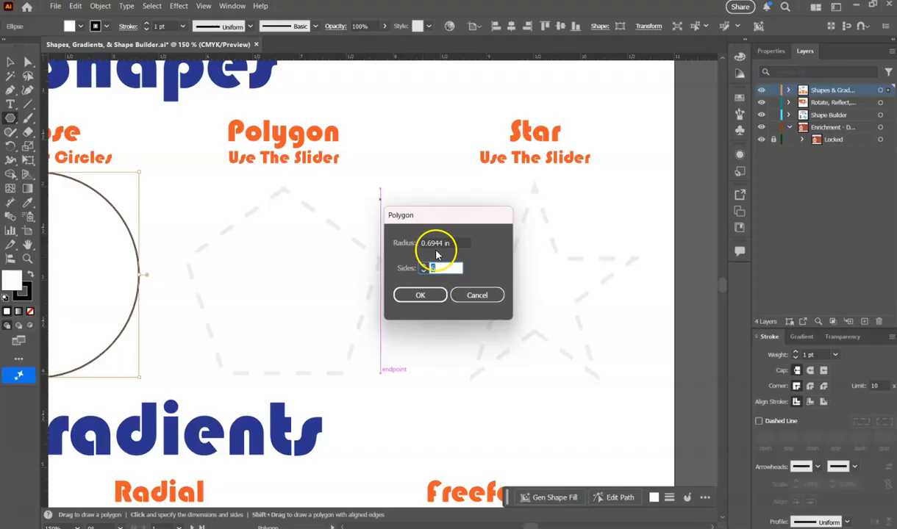
pyautogui.click(479, 297)
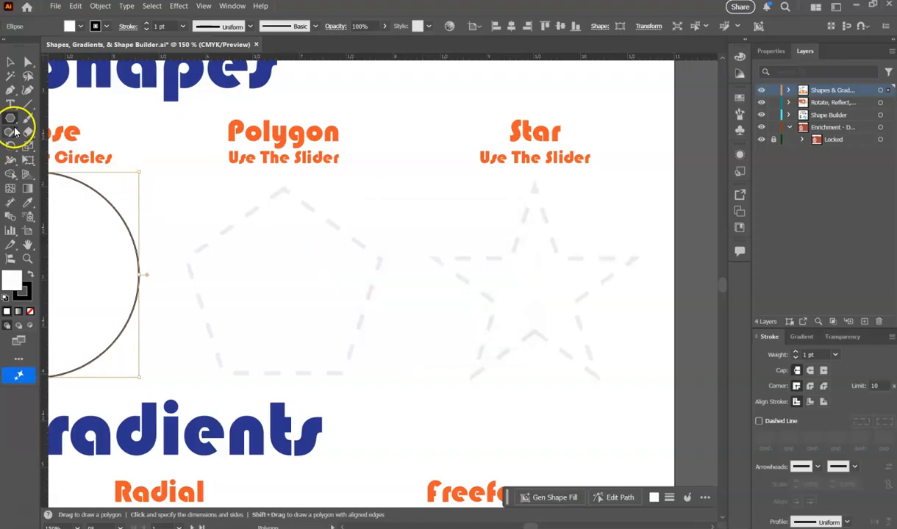
pyautogui.click(14, 131)
pyautogui.click(65, 140)
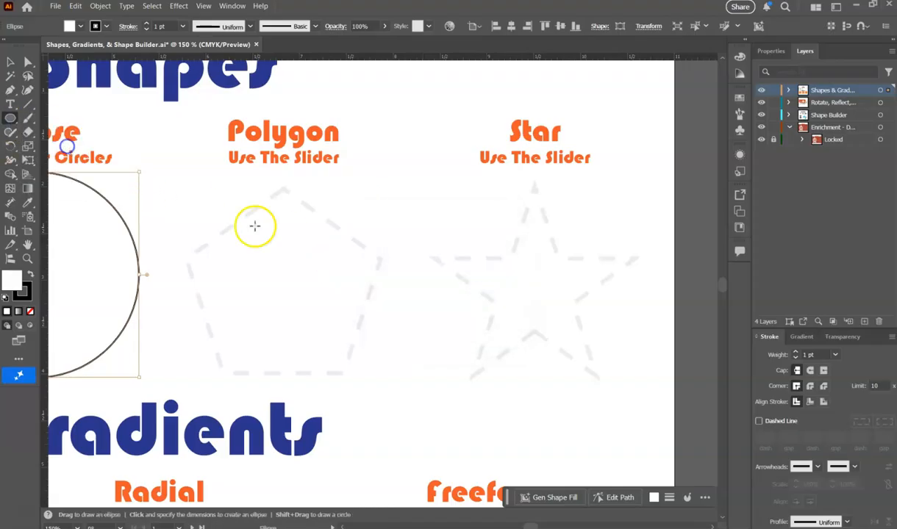
pyautogui.click(301, 246)
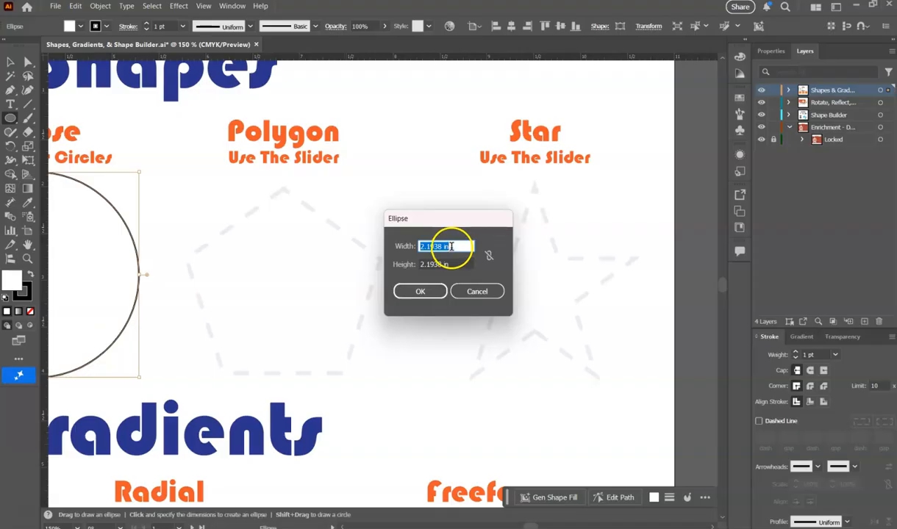
pyautogui.click(472, 291)
# Create a six-sided polygon with a 0.6944 in radius inside the dashed Polygon guide.
pyautogui.moveTo(10, 121); pyautogui.dragTo(90, 159)
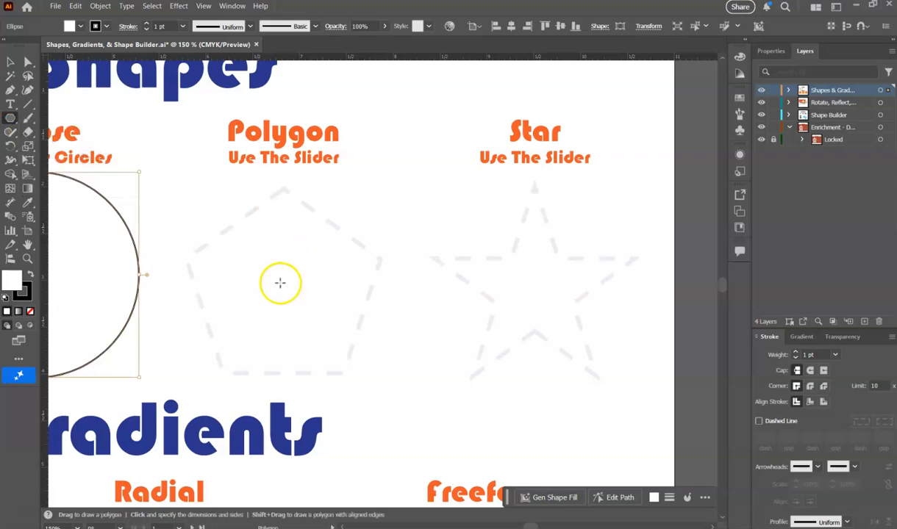
pyautogui.click(280, 281)
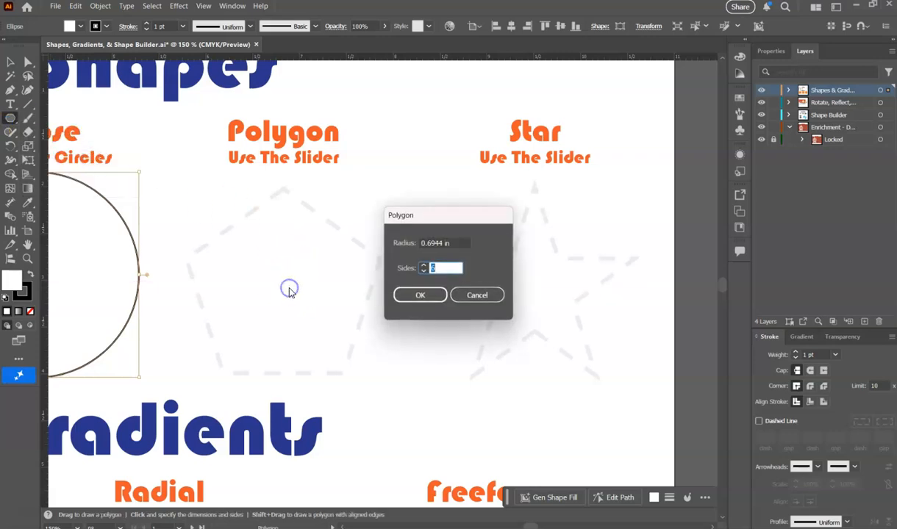
pyautogui.click(424, 272)
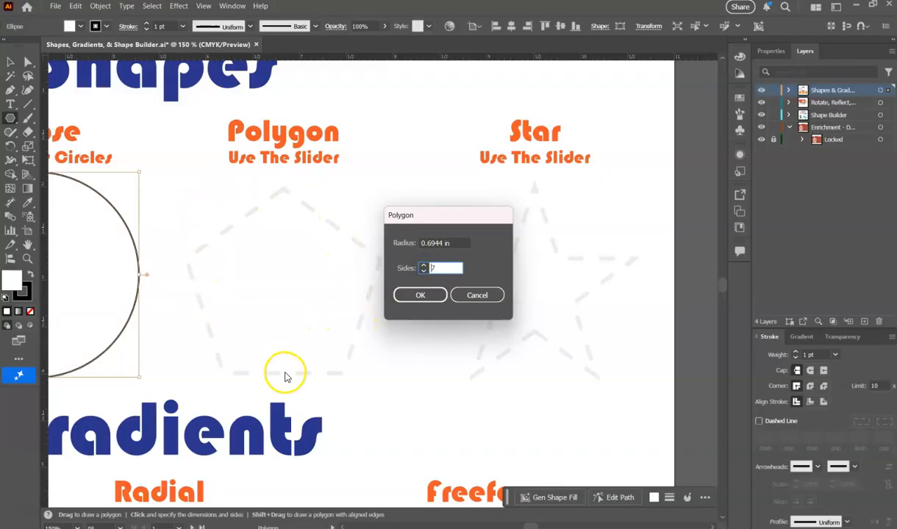
pyautogui.click(424, 272)
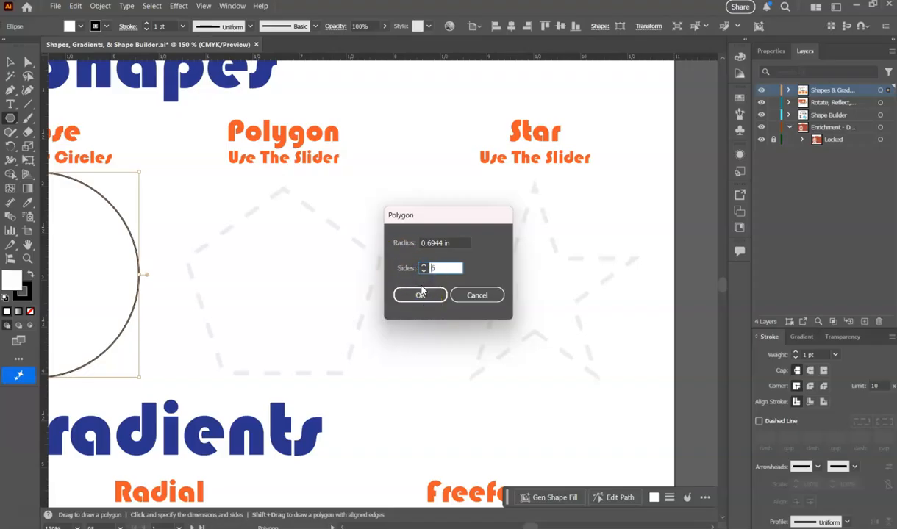
pyautogui.click(421, 294)
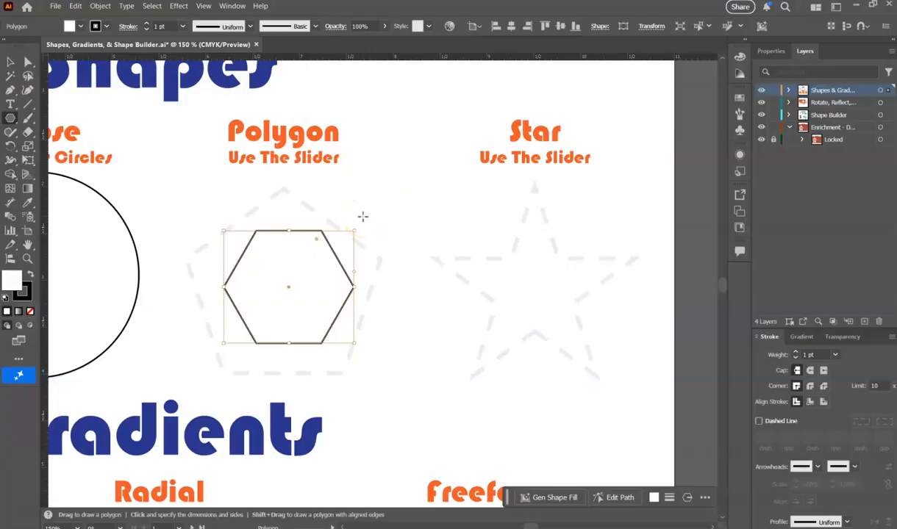
pyautogui.moveTo(363, 217); pyautogui.dragTo(399, 236)
pyautogui.hotkey('ctrl', 'z')
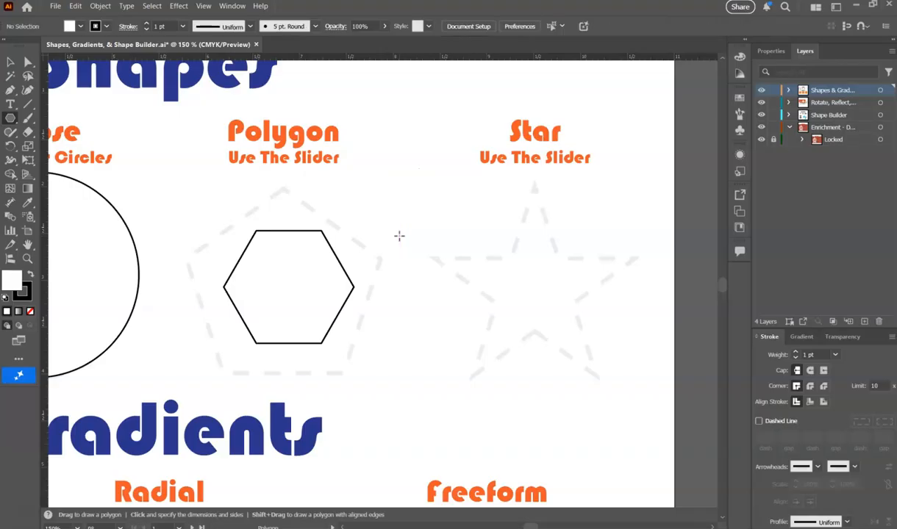
# Reduce the hexagon to five sides using its on-canvas side slider.
pyautogui.click(15, 62)
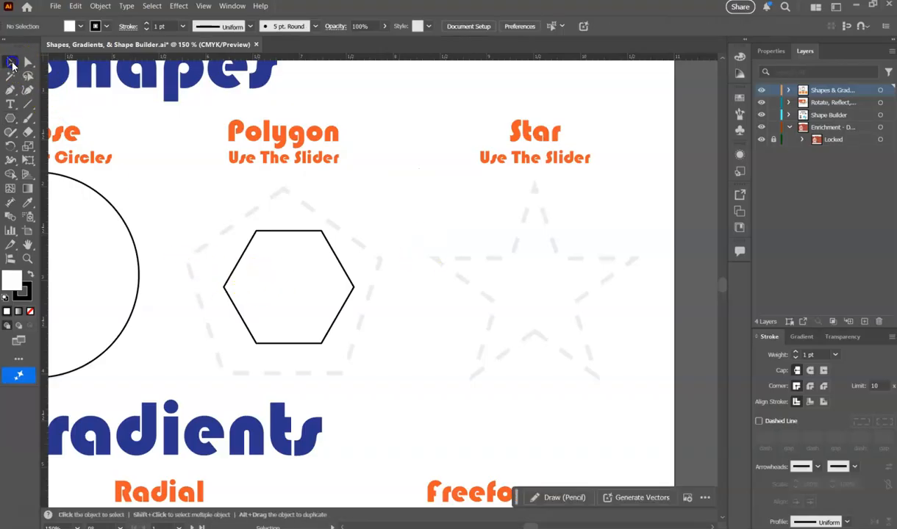
pyautogui.click(307, 302)
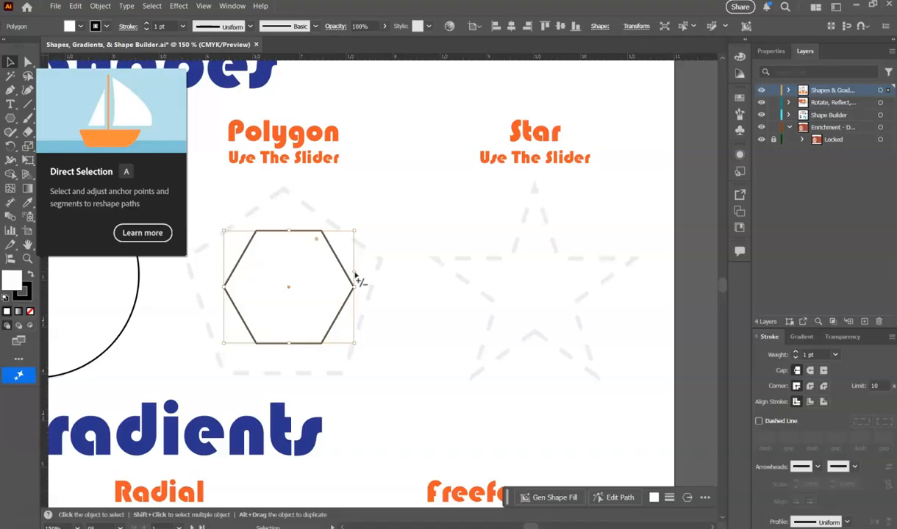
pyautogui.click(355, 273)
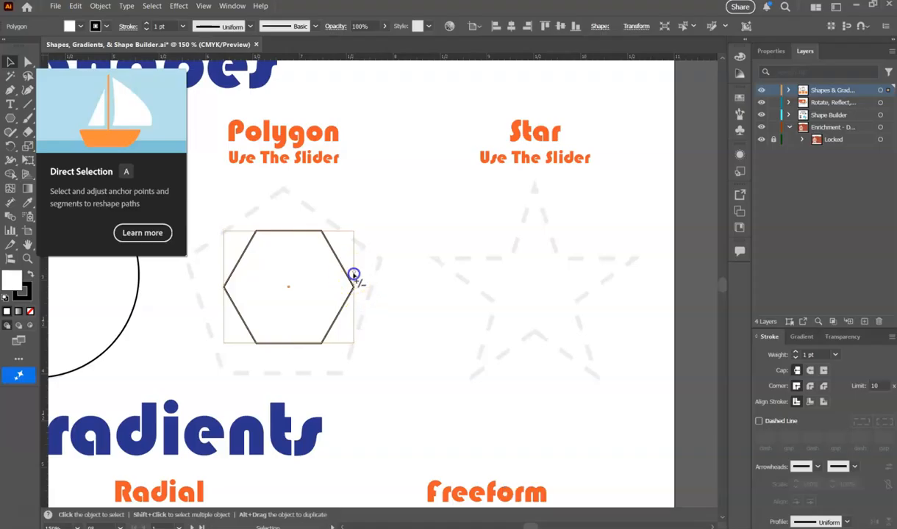
pyautogui.moveTo(353, 270)
pyautogui.mouseDown()
pyautogui.moveTo(353, 249)
pyautogui.moveTo(358, 314)
pyautogui.moveTo(355, 264)
pyautogui.mouseUp()
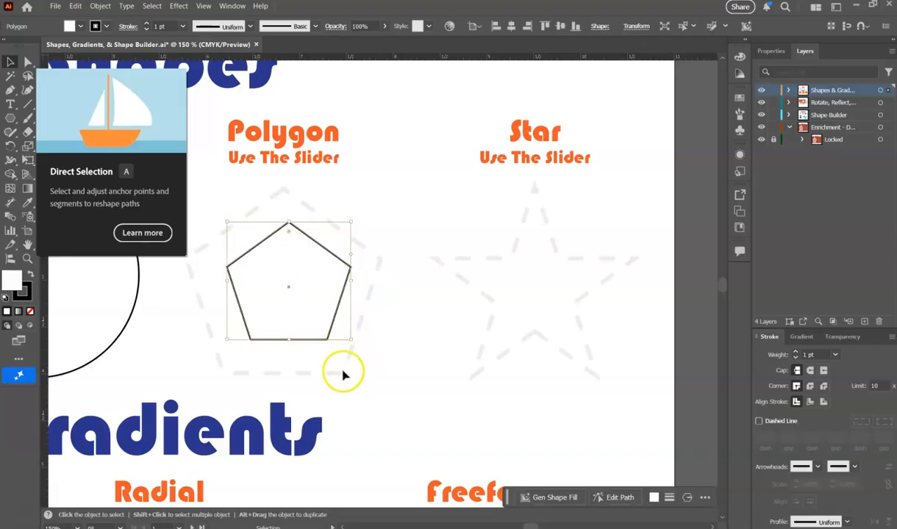
# Scale the pentagon up proportionally and move it so that it covers the dashed Polygon guide.
pyautogui.moveTo(349, 340); pyautogui.dragTo(426, 415)
pyautogui.moveTo(371, 367); pyautogui.dragTo(311, 319)
pyautogui.scroll(-1, 247, 277)
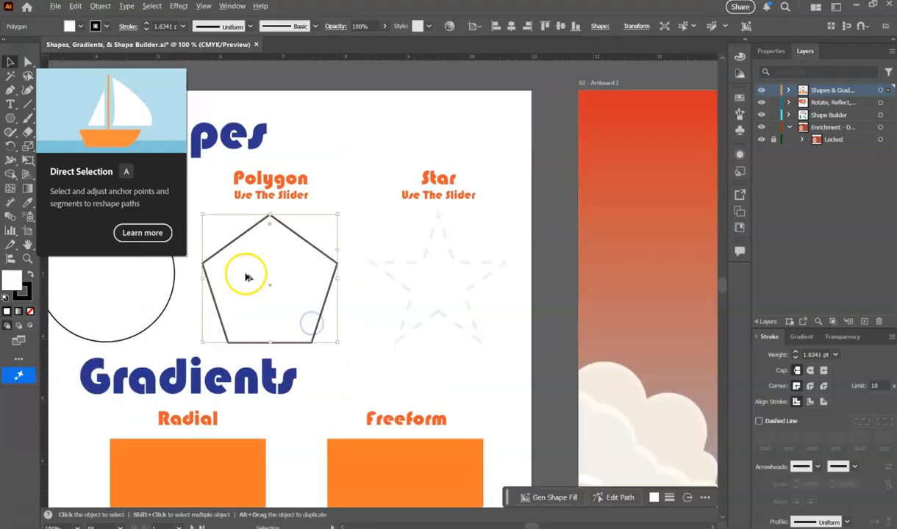
# Draw an upright five-pointed star outward from the center of the dashed Star guide, covering the guide.
pyautogui.scroll(-1, 386, 261)
pyautogui.scroll(2, 384, 267)
pyautogui.click(394, 281)
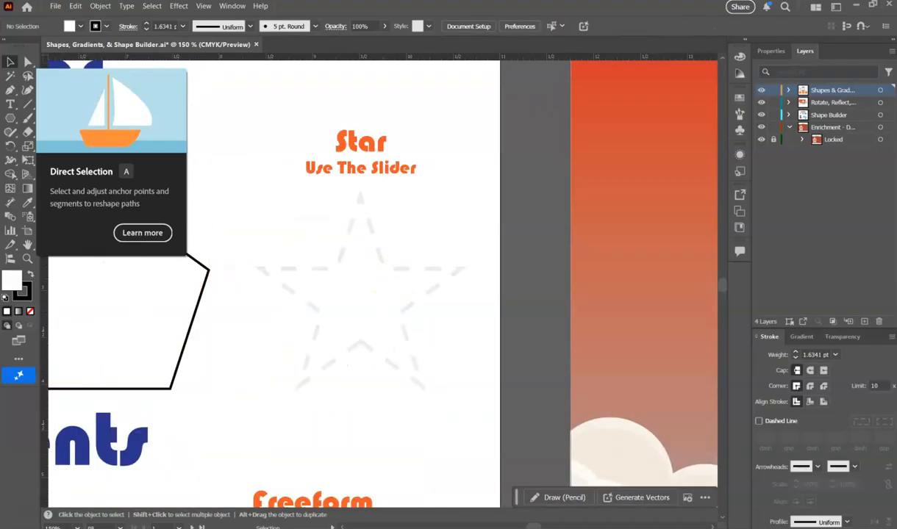
pyautogui.moveTo(10, 118); pyautogui.dragTo(46, 172)
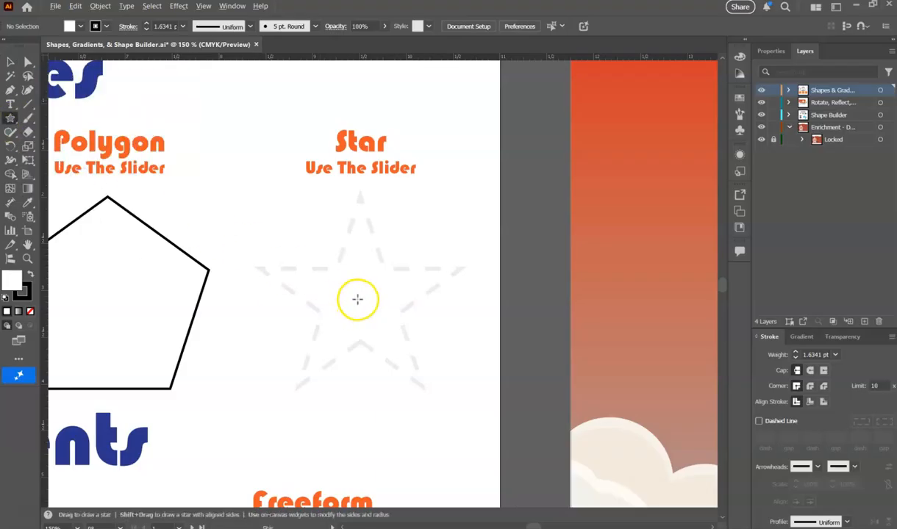
pyautogui.moveTo(361, 300); pyautogui.dragTo(447, 372)
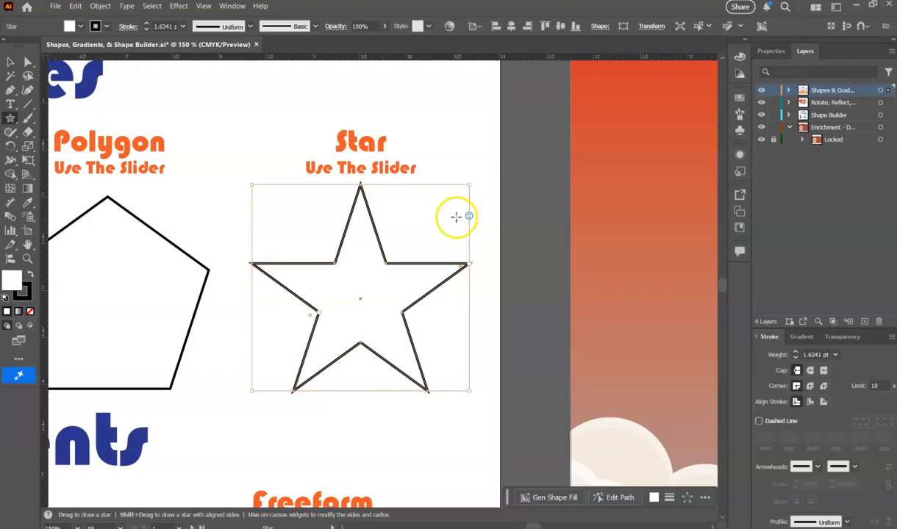
# Try the star's on-canvas slider for its number of points, comparing it with the pentagon's, and deselect the star.
pyautogui.click(10, 64)
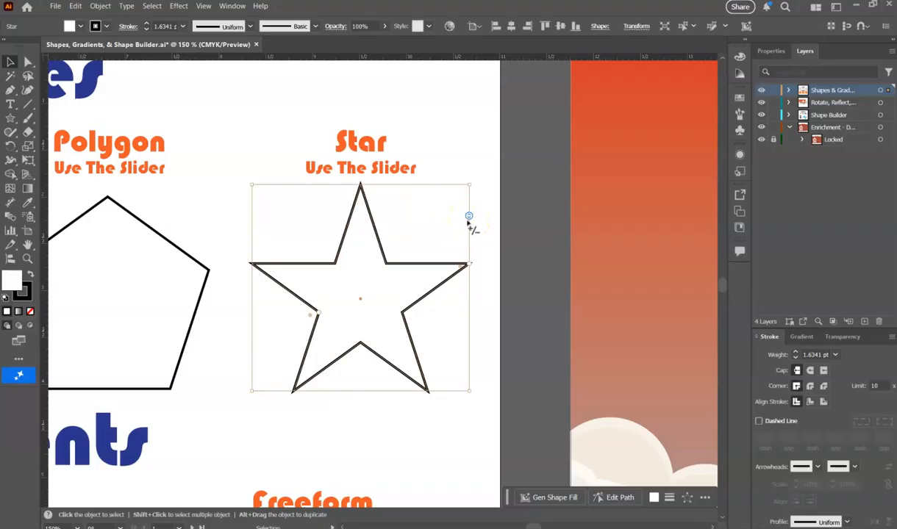
pyautogui.click(128, 308)
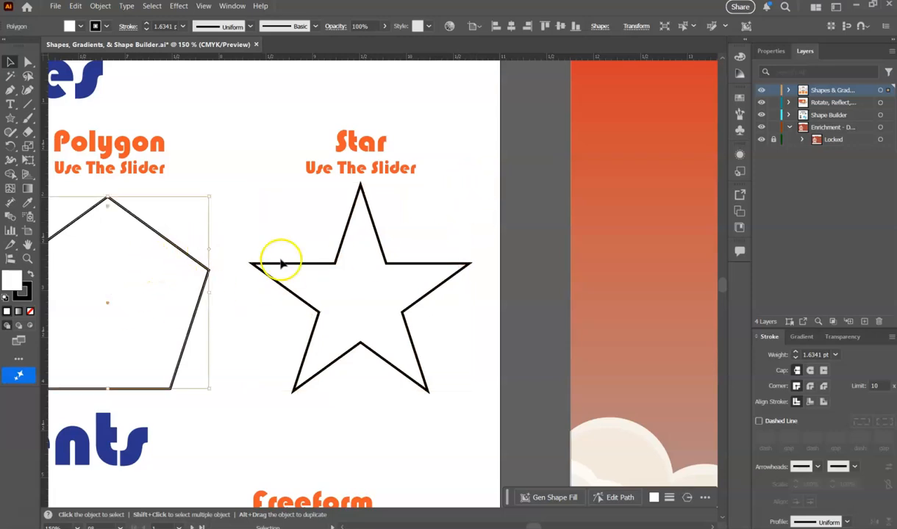
pyautogui.click(354, 270)
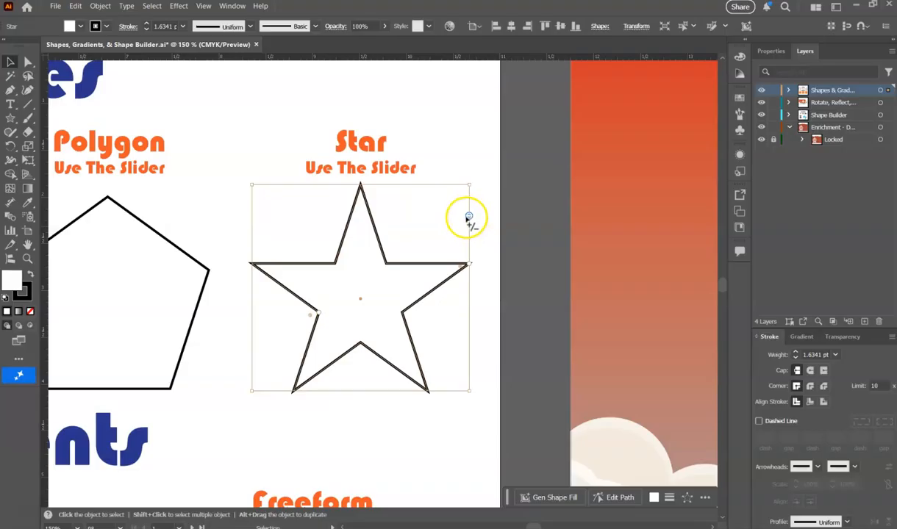
pyautogui.moveTo(469, 218)
pyautogui.mouseDown()
pyautogui.moveTo(472, 365)
pyautogui.moveTo(467, 197)
pyautogui.moveTo(469, 218)
pyautogui.mouseUp()
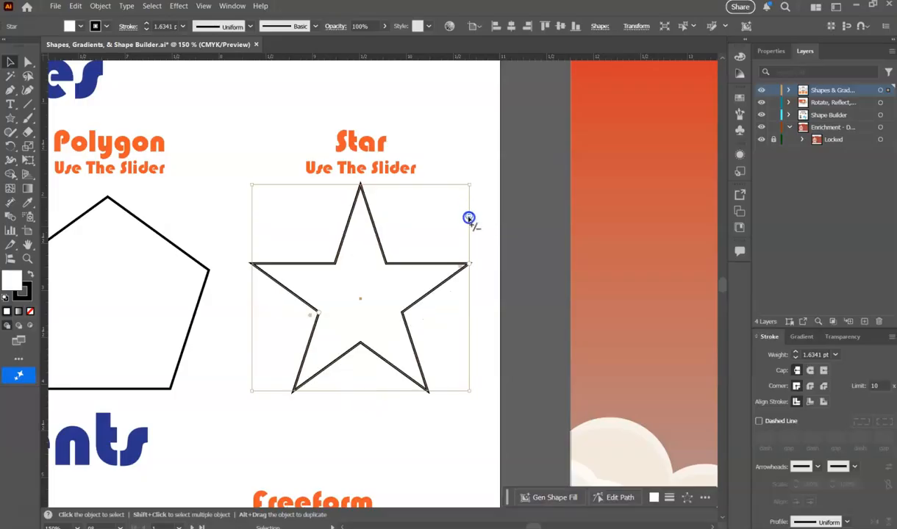
pyautogui.click(483, 221)
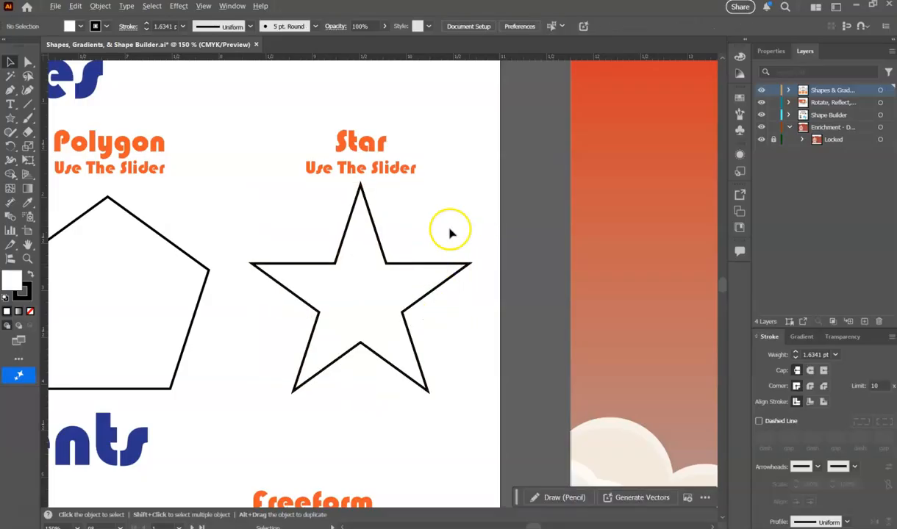
# Create a flare in the empty area above Artboard 1 with a 100 pt center diameter, 15 rays and 10 rings.
pyautogui.keyDown('alt'); pyautogui.scroll(-5, 453, 244); pyautogui.keyUp('alt')
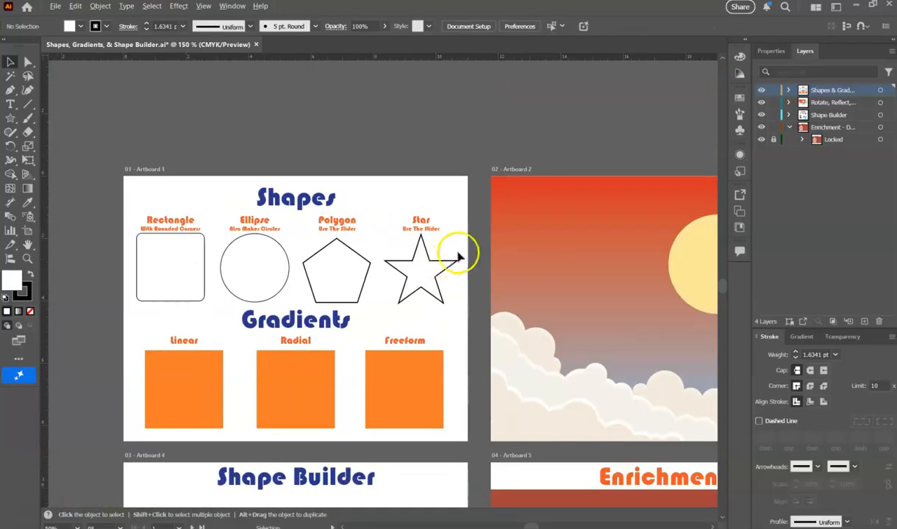
pyautogui.scroll(-1, 252, 274)
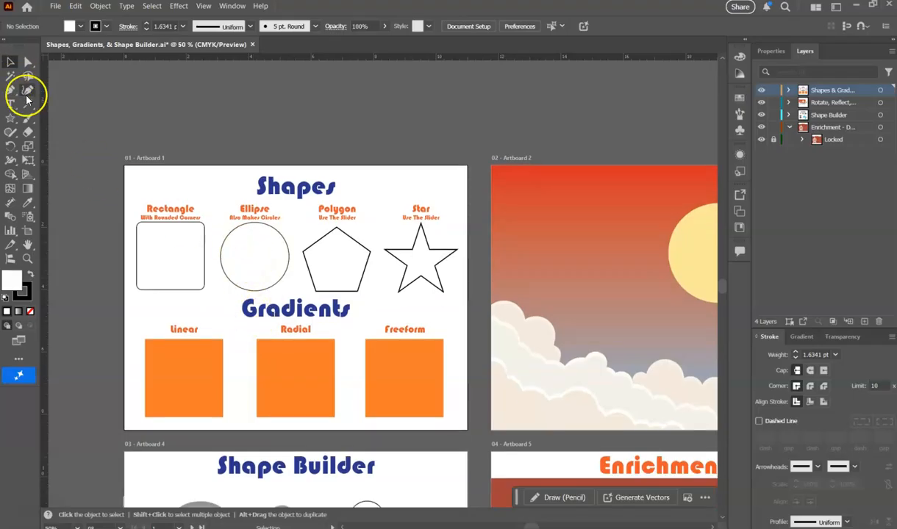
pyautogui.click(18, 122)
pyautogui.moveTo(17, 122); pyautogui.dragTo(70, 191)
pyautogui.scroll(3, 316, 174)
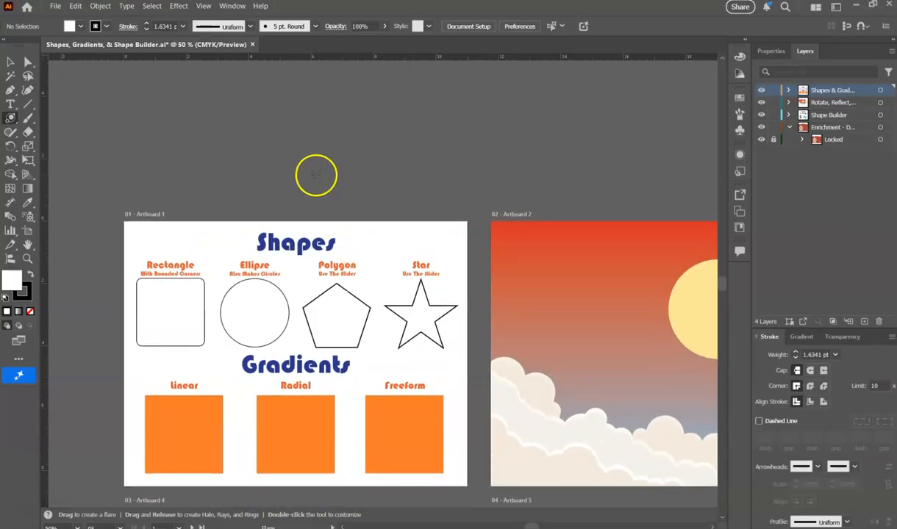
pyautogui.scroll(1, 274, 149)
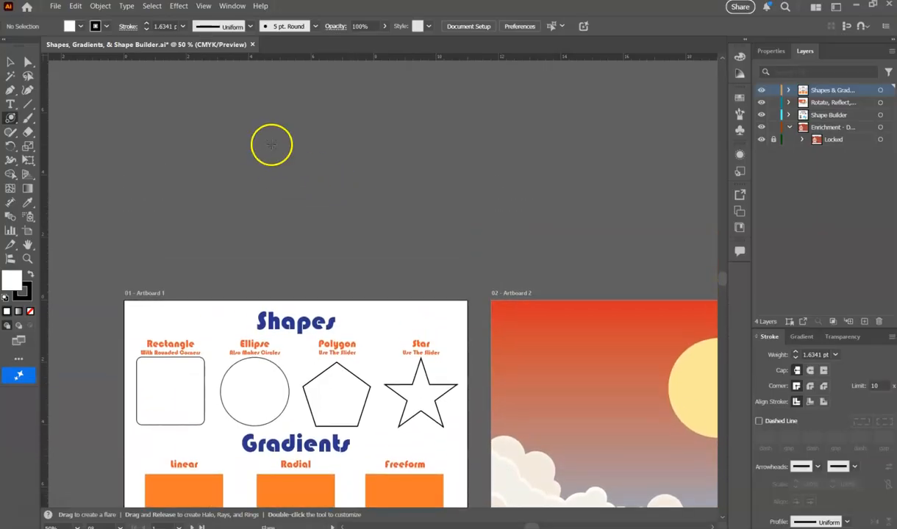
pyautogui.click(299, 167)
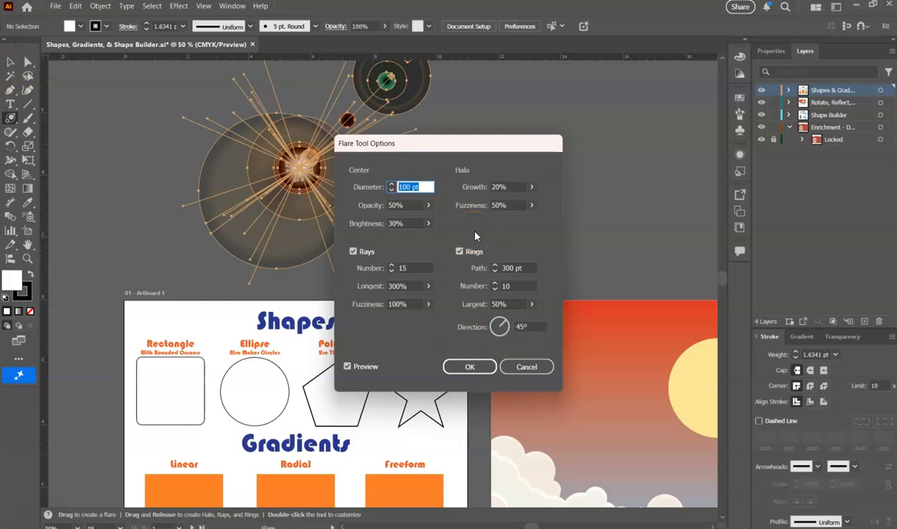
pyautogui.click(469, 367)
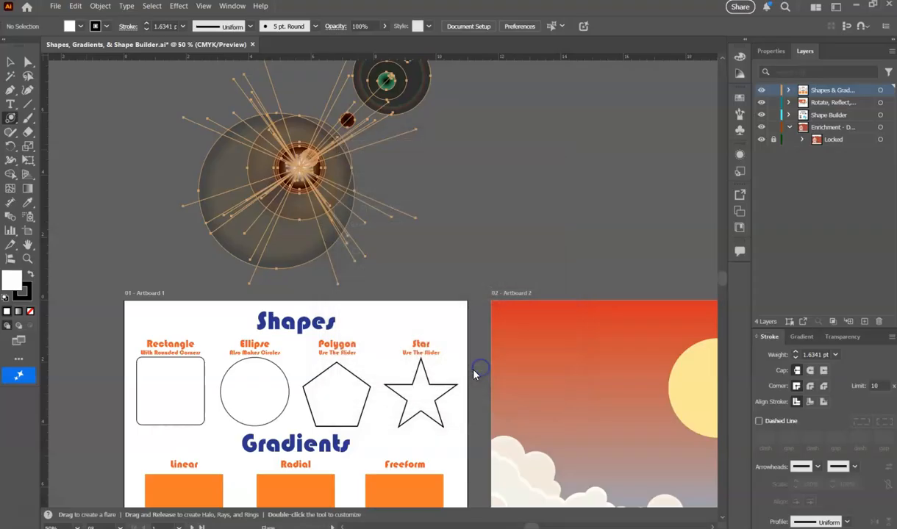
# Move the flare a short distance with the Selection tool and delete it.
pyautogui.click(10, 61)
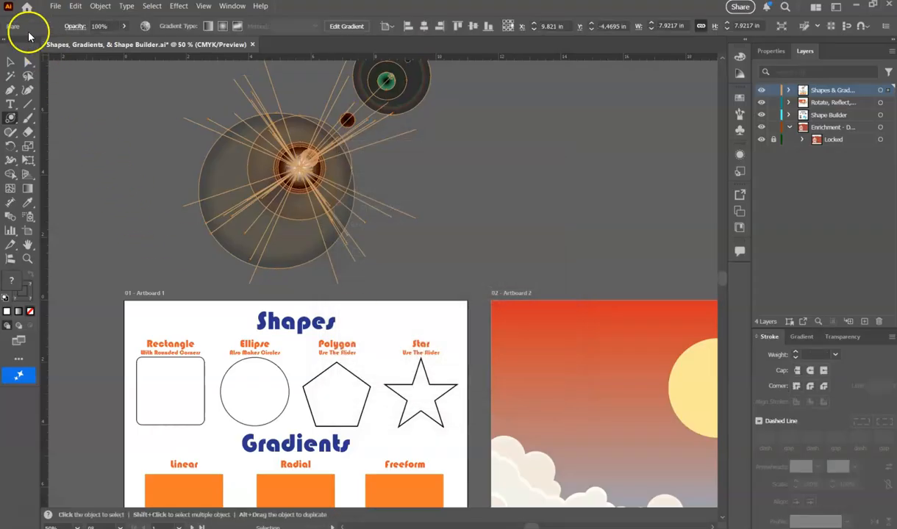
pyautogui.click(468, 195)
pyautogui.moveTo(321, 197); pyautogui.dragTo(267, 214)
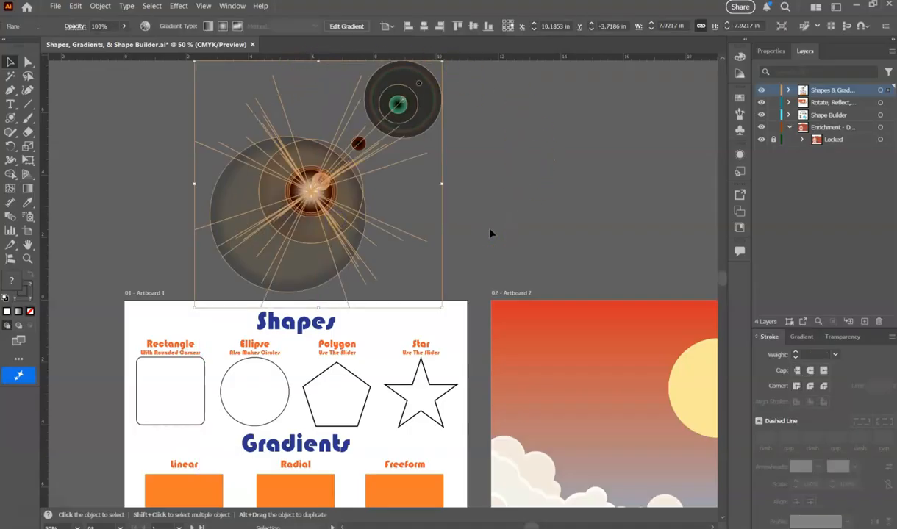
pyautogui.press('Delete')
# Select the orange square under the Linear heading and open the gradient settings for it.
pyautogui.scroll(-5, 320, 236)
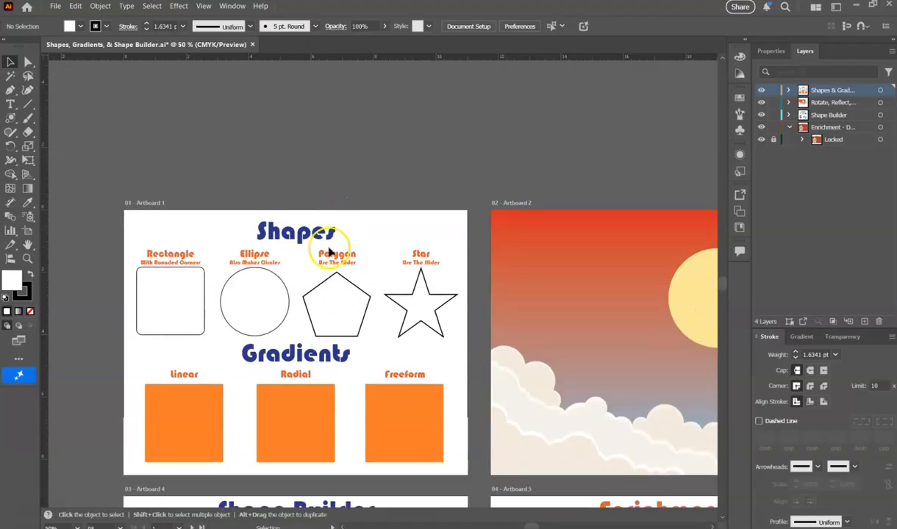
pyautogui.scroll(1, 220, 318)
pyautogui.scroll(3, 182, 333)
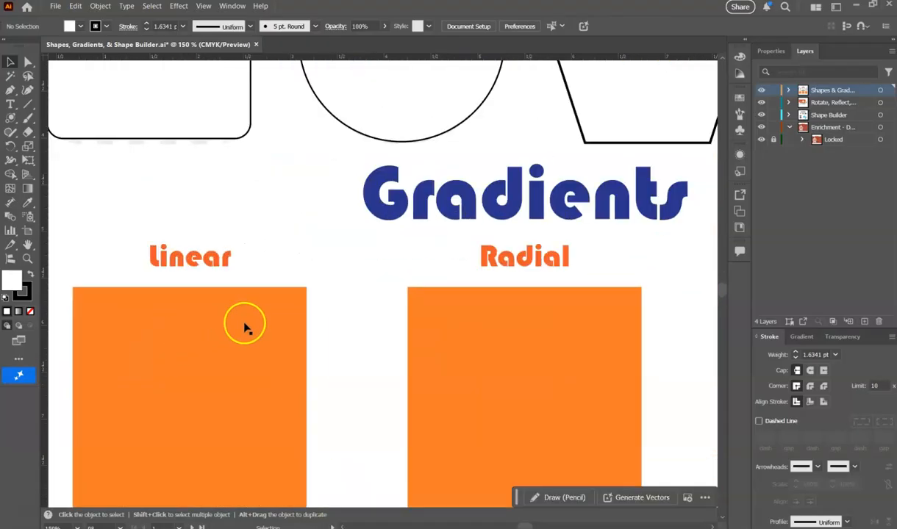
pyautogui.scroll(-2, 252, 302)
pyautogui.scroll(1, 524, 307)
pyautogui.scroll(-1, 261, 309)
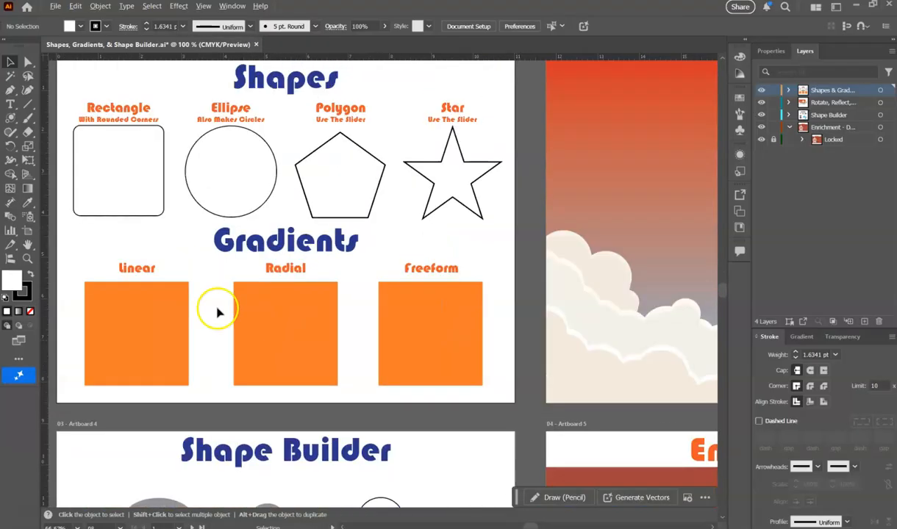
pyautogui.scroll(2, 132, 311)
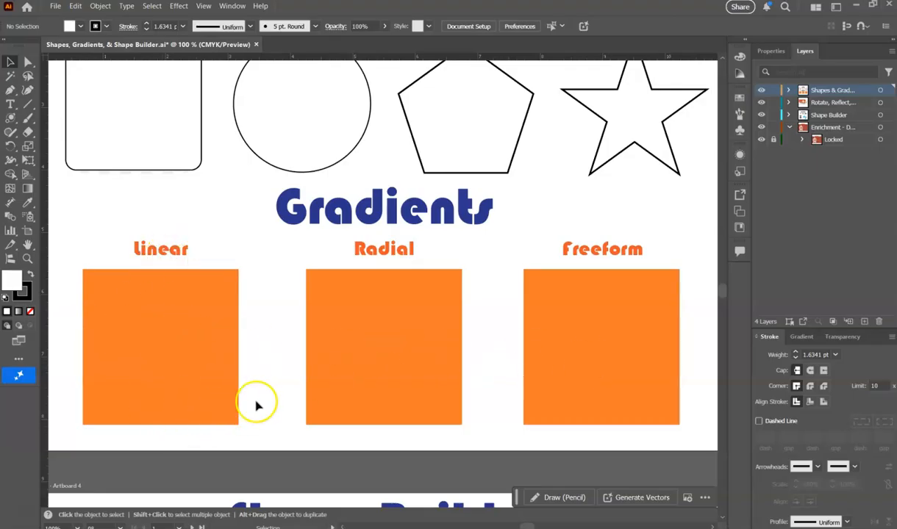
pyautogui.click(123, 323)
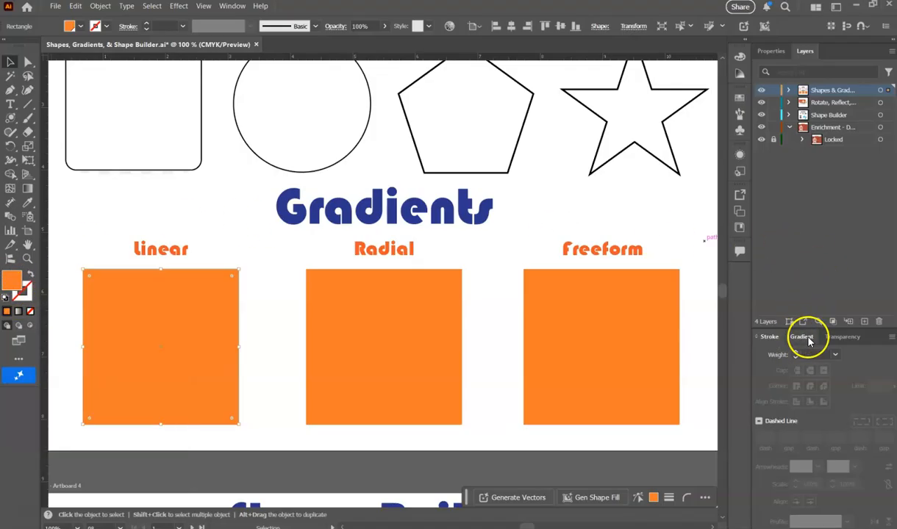
pyautogui.click(234, 7)
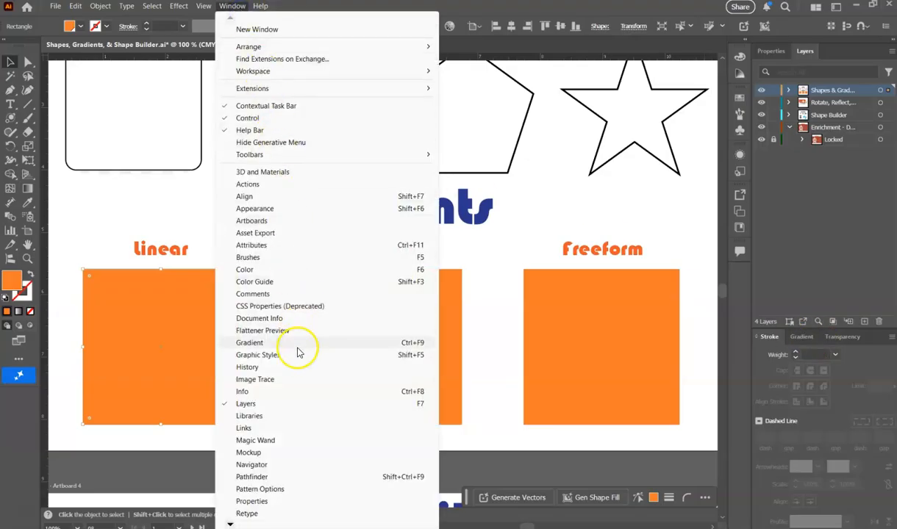
pyautogui.click(801, 336)
pyautogui.click(803, 313)
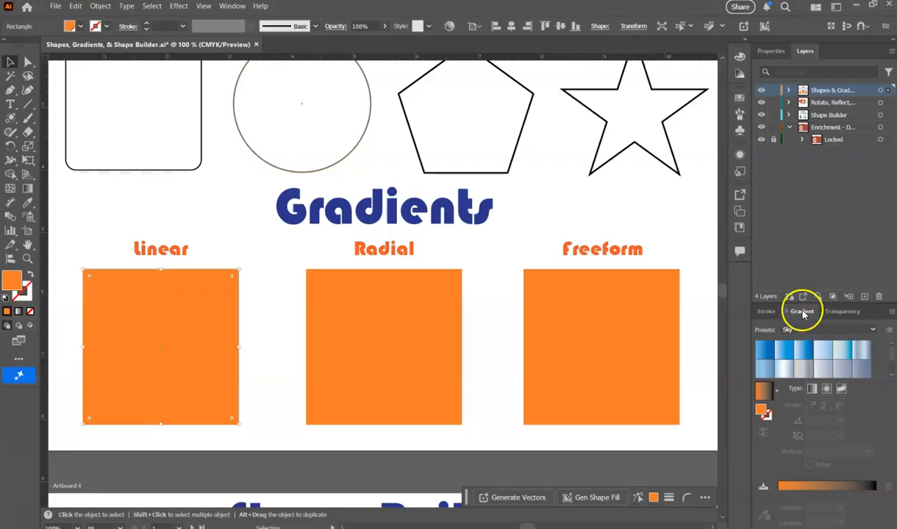
# Look through the gradient preset libraries, showing Document Library and switching to Seasons.
pyautogui.click(870, 330)
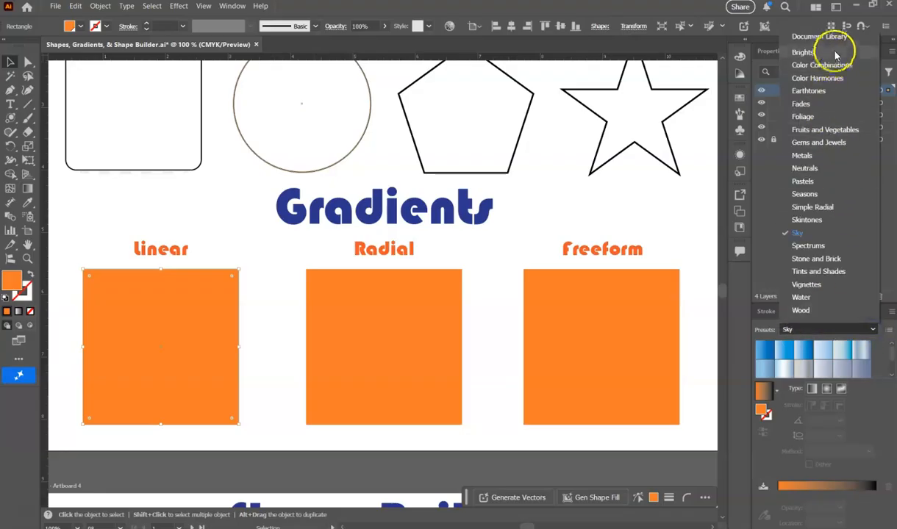
pyautogui.click(867, 36)
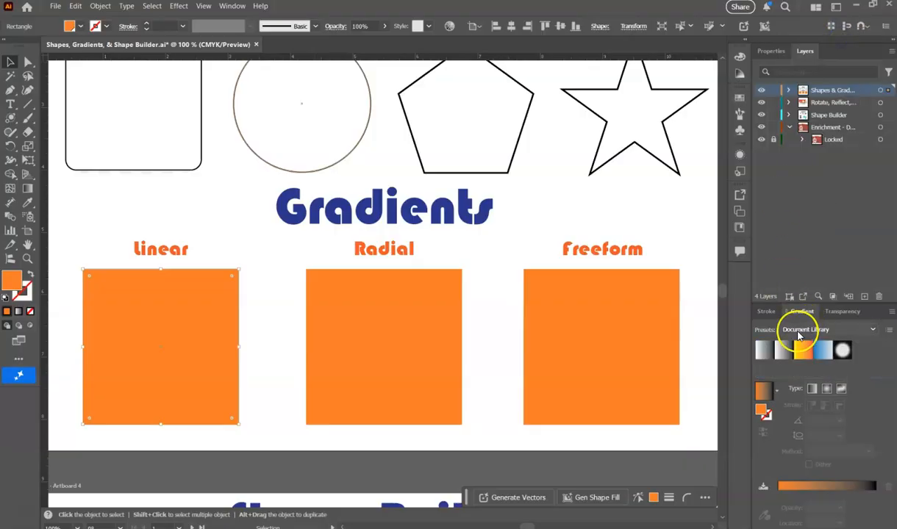
pyautogui.click(871, 330)
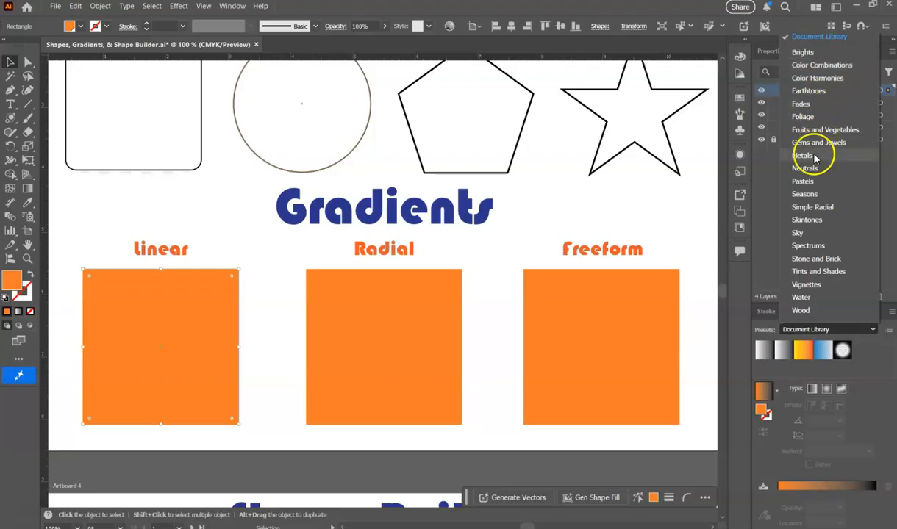
pyautogui.click(807, 194)
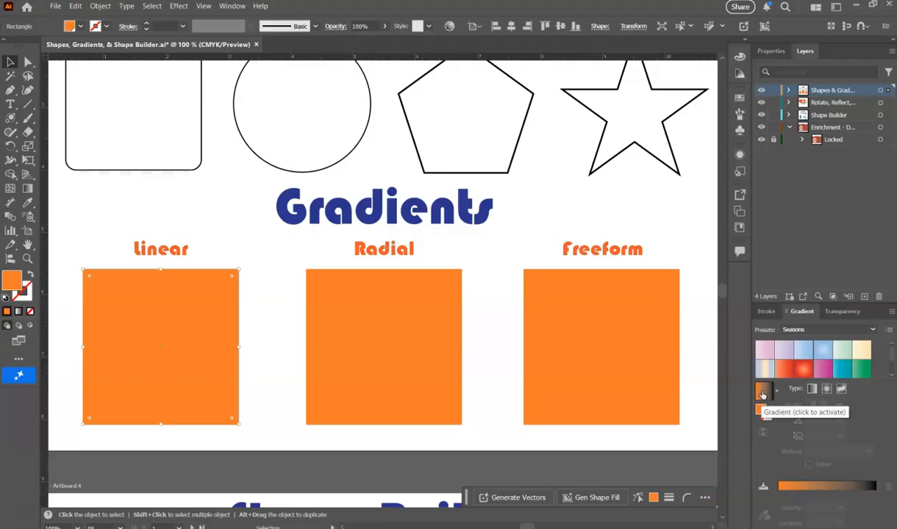
# Try the orange-to-black gradient on the Linear square's fill, undo it, and try the gradient on the square's stroke.
pyautogui.click(763, 394)
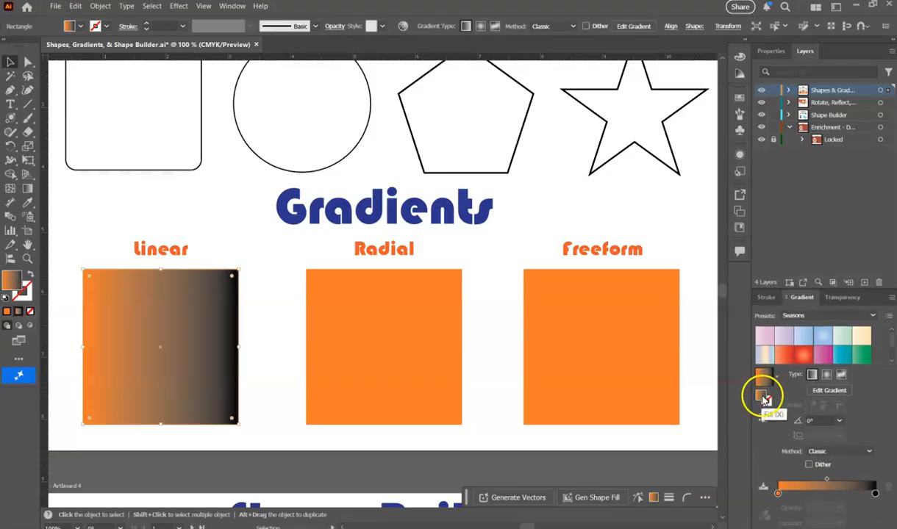
pyautogui.hotkey('ctrl', 'z')
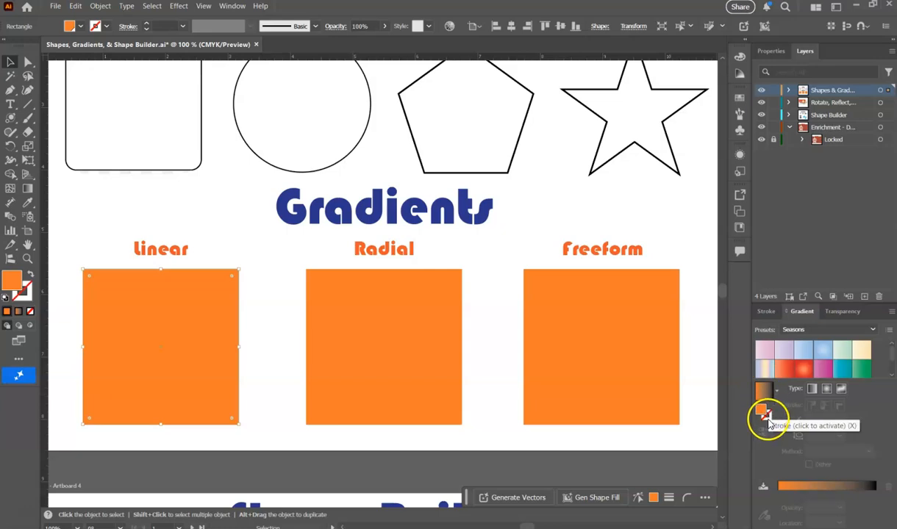
pyautogui.click(768, 420)
pyautogui.click(763, 390)
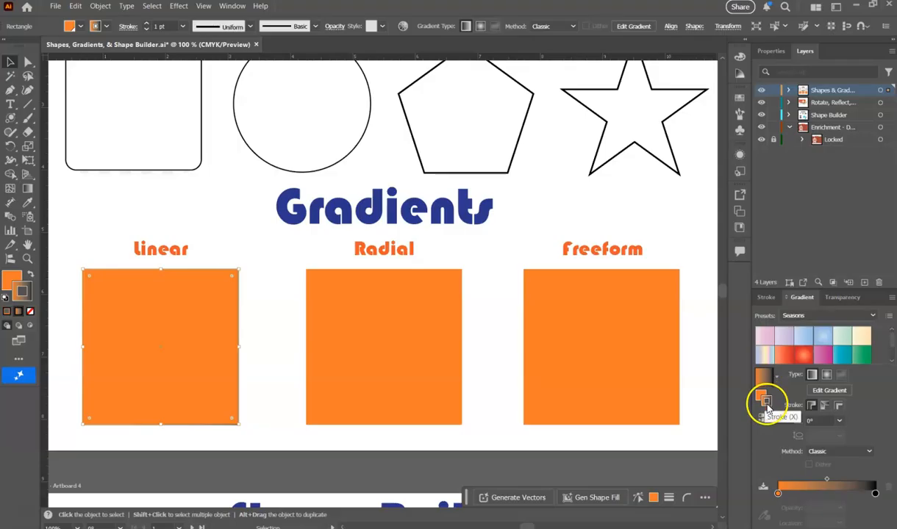
pyautogui.click(259, 397)
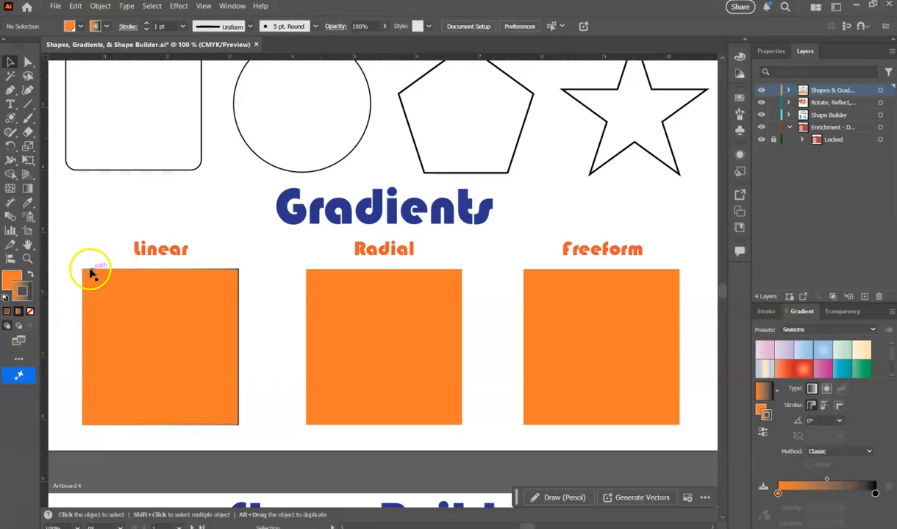
pyautogui.click(237, 348)
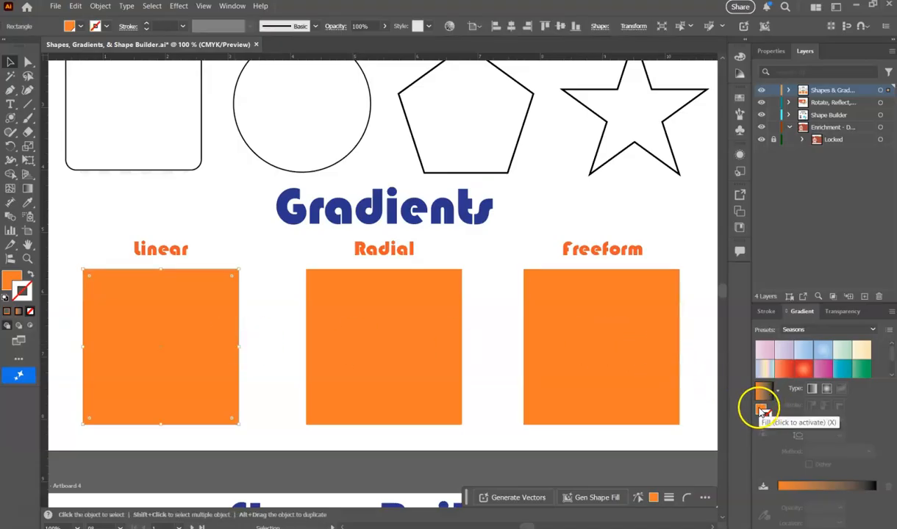
# Apply a linear orange-to-black gradient to the Linear square's fill, trying a 60° angle before setting it to 90°.
pyautogui.click(762, 412)
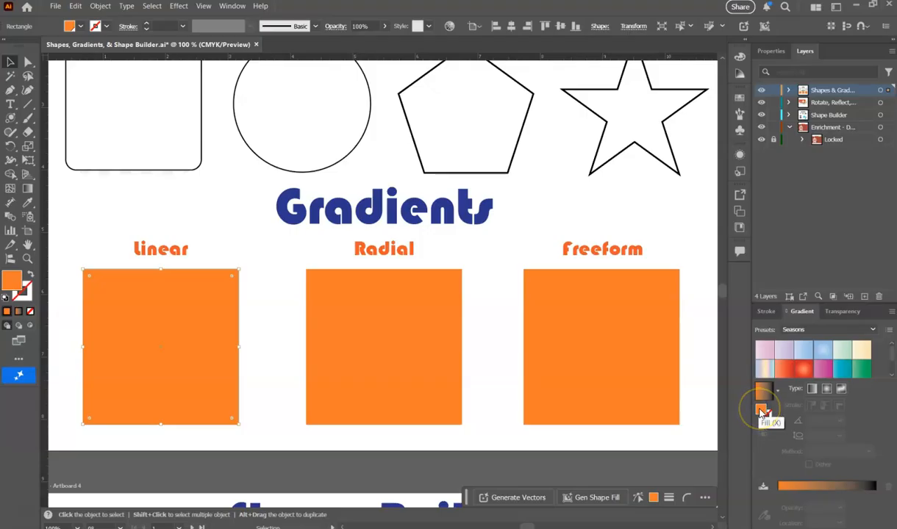
pyautogui.click(813, 392)
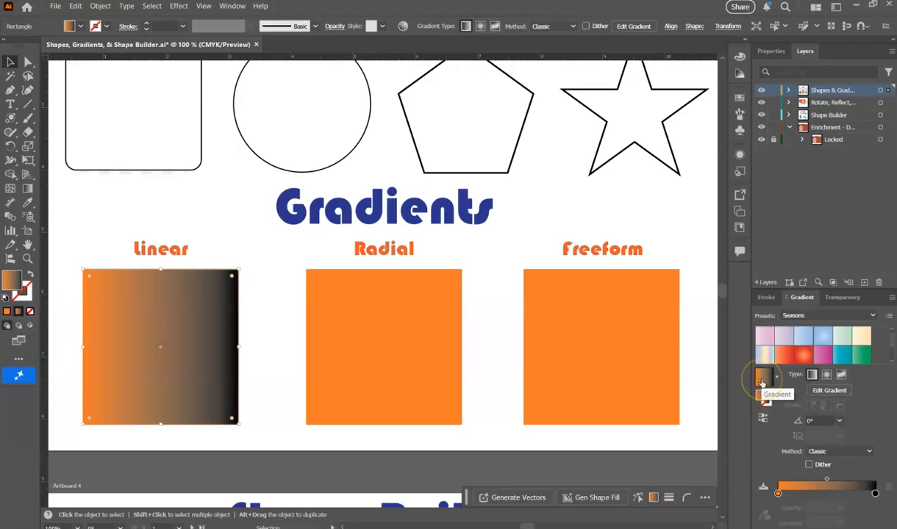
pyautogui.click(840, 422)
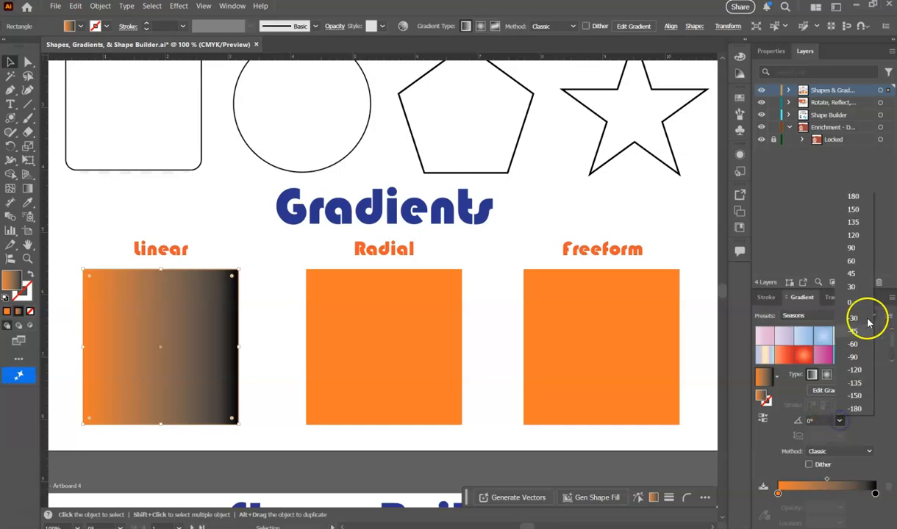
pyautogui.click(853, 260)
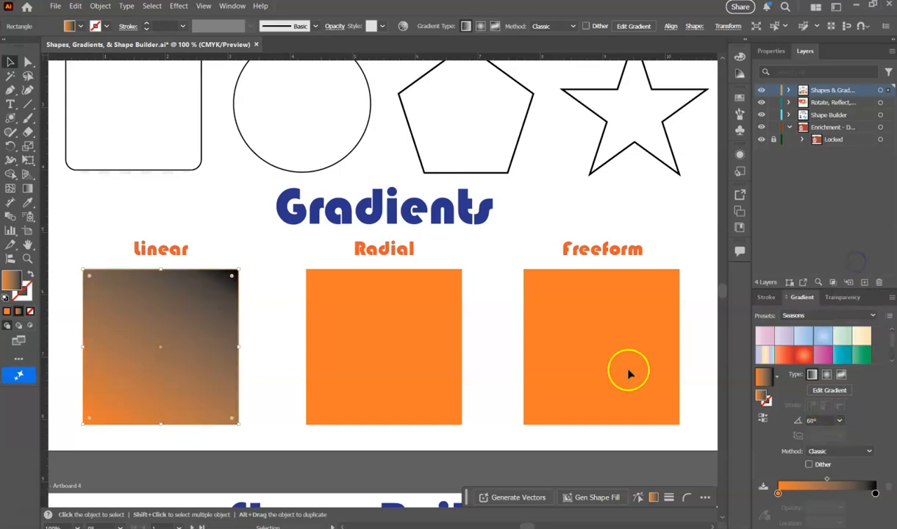
pyautogui.click(840, 421)
pyautogui.click(850, 249)
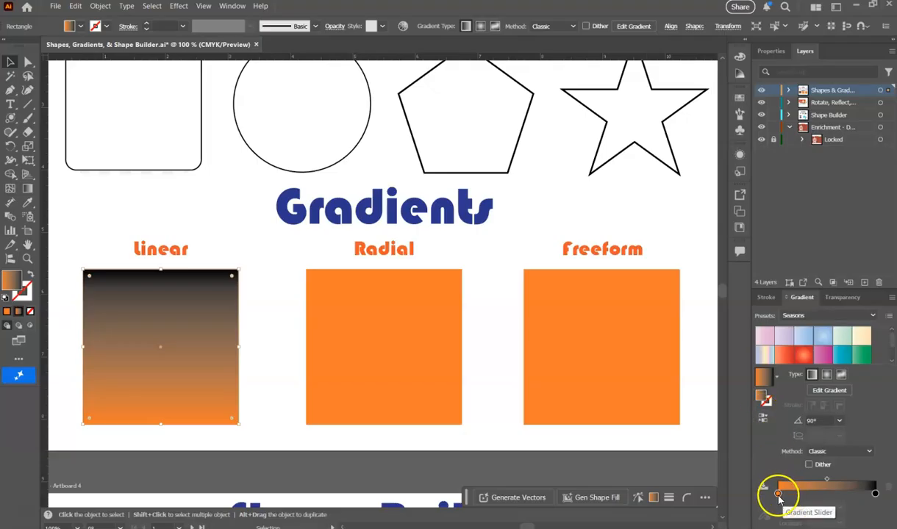
# Reverse the color direction of the Linear square's gradient.
pyautogui.click(763, 418)
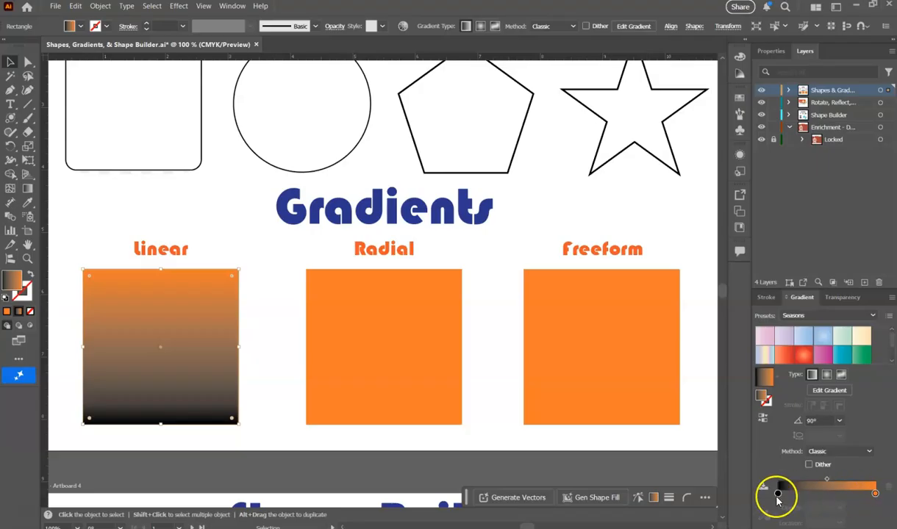
pyautogui.click(871, 452)
pyautogui.click(875, 430)
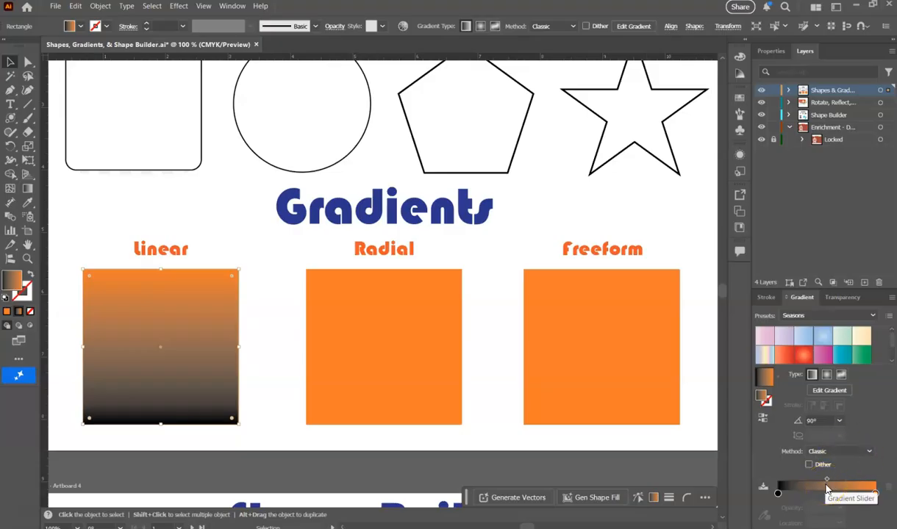
# Add an extra color stop at 31% on the gradient slider and remove it.
pyautogui.click(778, 495)
pyautogui.moveTo(778, 495)
pyautogui.mouseDown()
pyautogui.moveTo(821, 496)
pyautogui.moveTo(777, 495)
pyautogui.mouseUp()
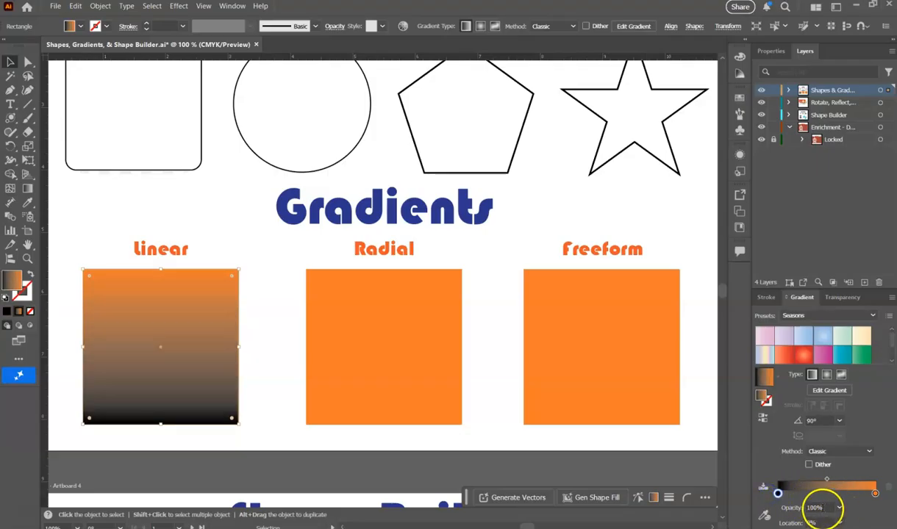
pyautogui.click(809, 497)
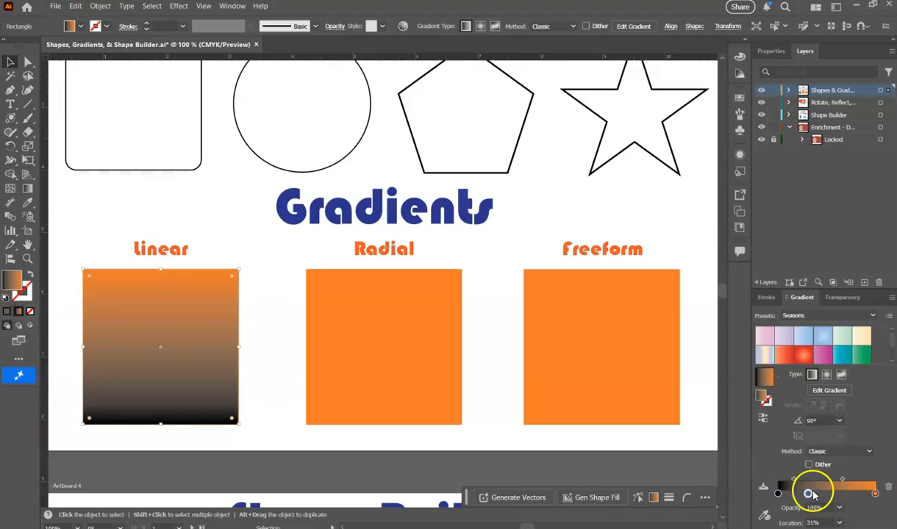
pyautogui.moveTo(809, 493); pyautogui.dragTo(812, 519)
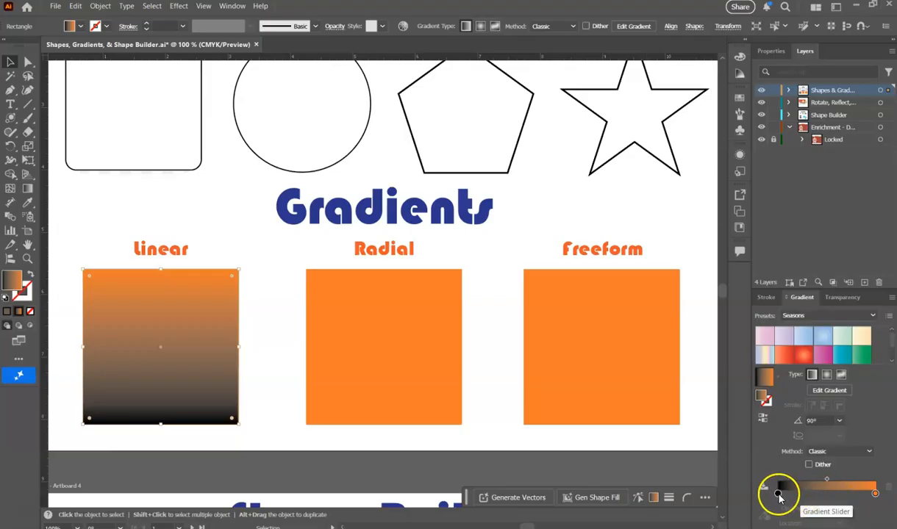
# Recolor the gradient's black stop with the dark blue sampled from the Gradients heading.
pyautogui.click(778, 494)
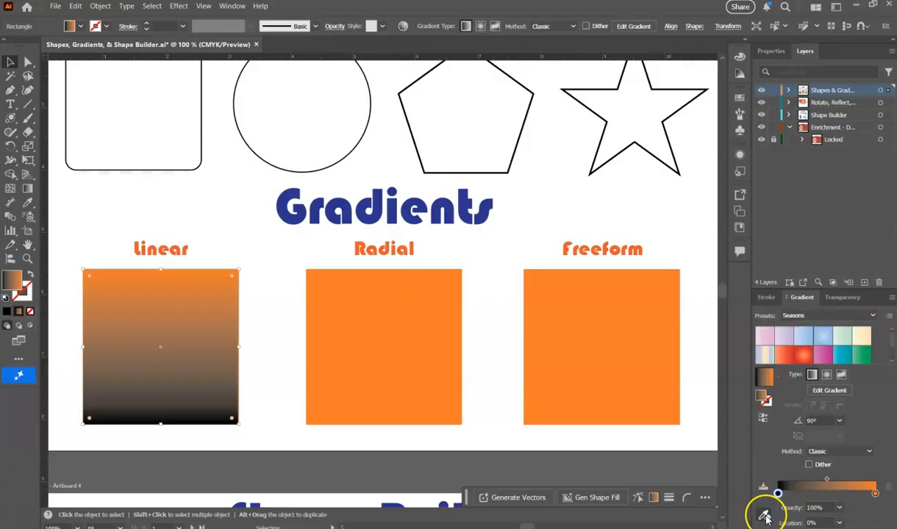
pyautogui.click(765, 516)
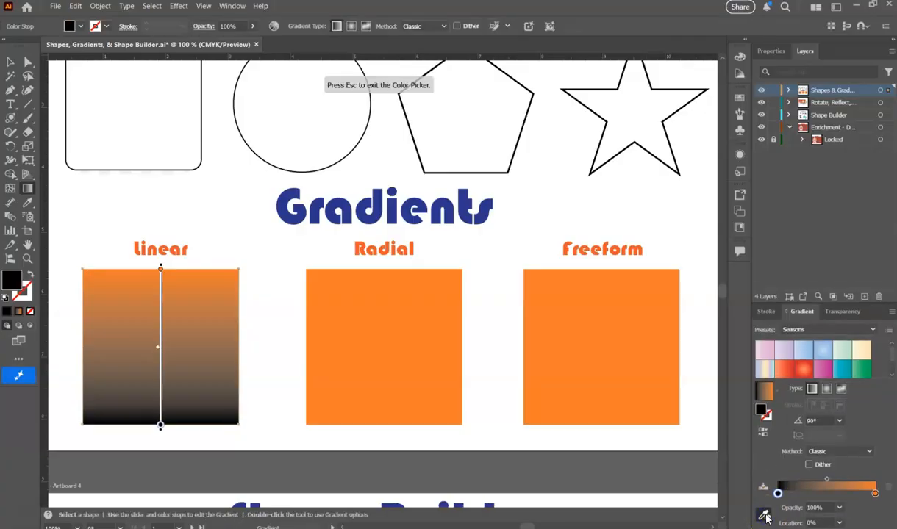
pyautogui.click(454, 204)
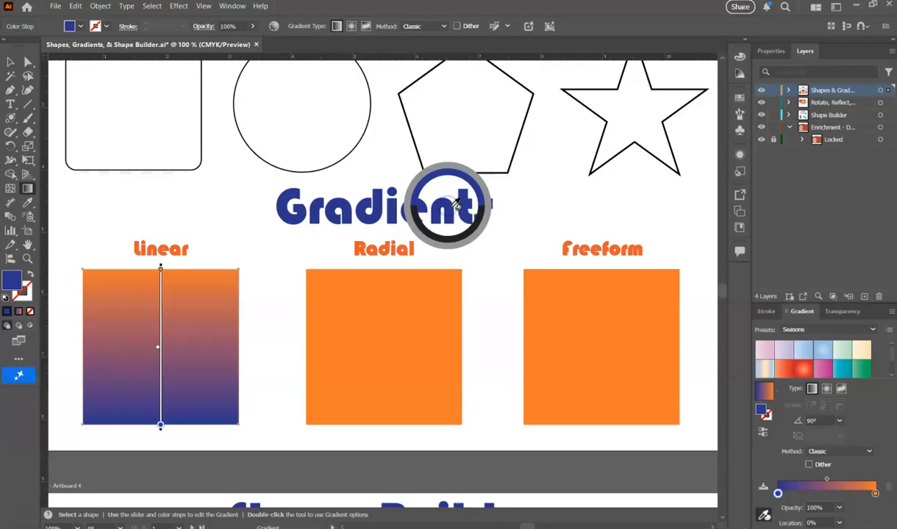
# Try a lower cyan value on the gradient's blue stop, and recolor it with the light blue R=118 G=191 B=215 swatch.
pyautogui.doubleClick(778, 494)
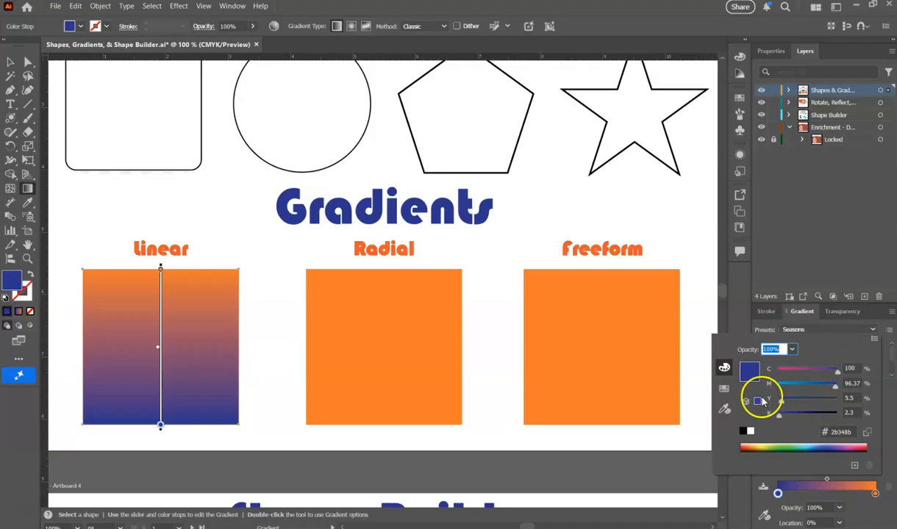
pyautogui.moveTo(837, 371)
pyautogui.mouseDown()
pyautogui.moveTo(797, 372)
pyautogui.moveTo(821, 373)
pyautogui.mouseUp()
pyautogui.click(724, 388)
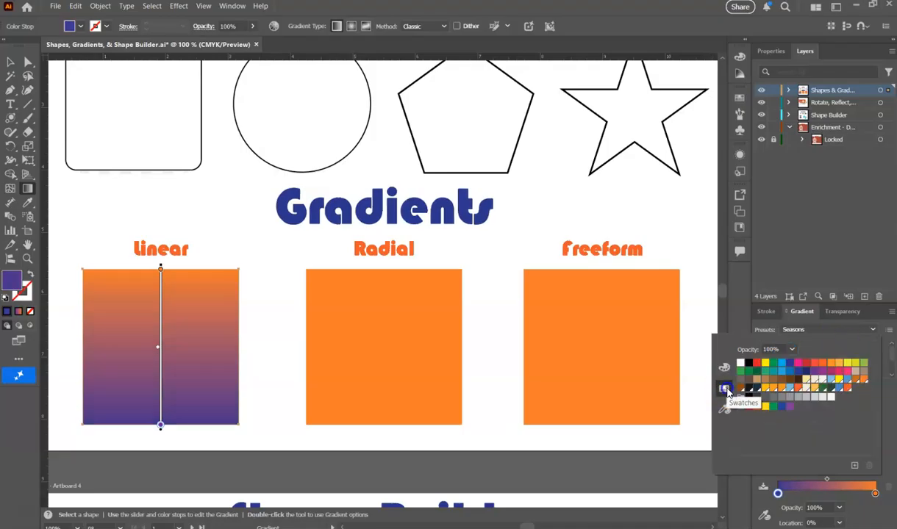
pyautogui.click(789, 388)
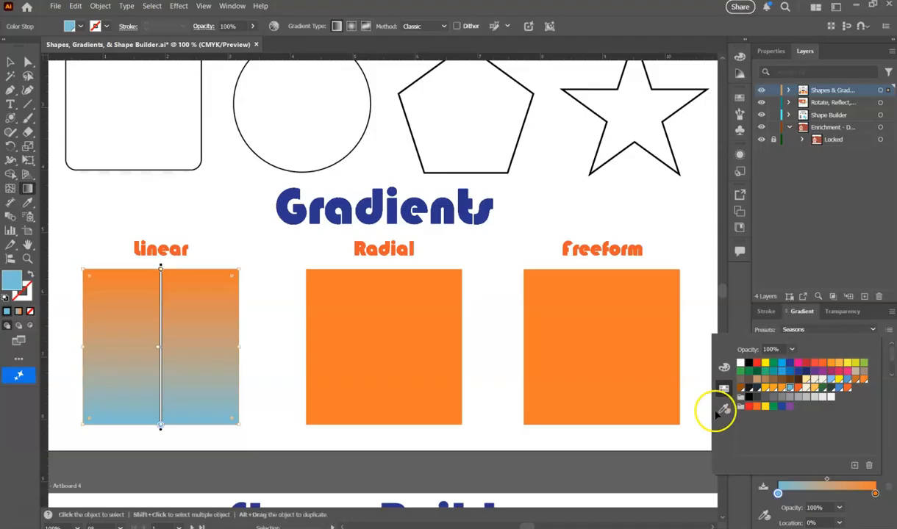
pyautogui.click(762, 500)
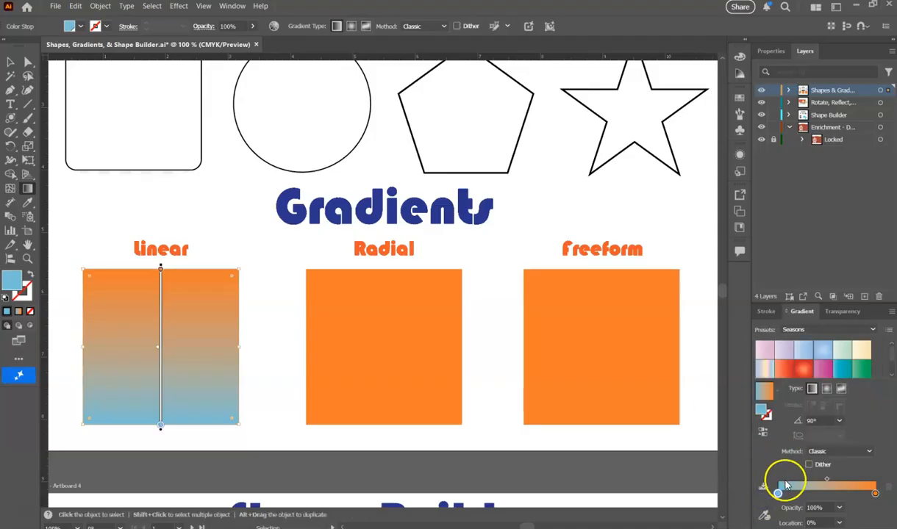
pyautogui.click(838, 421)
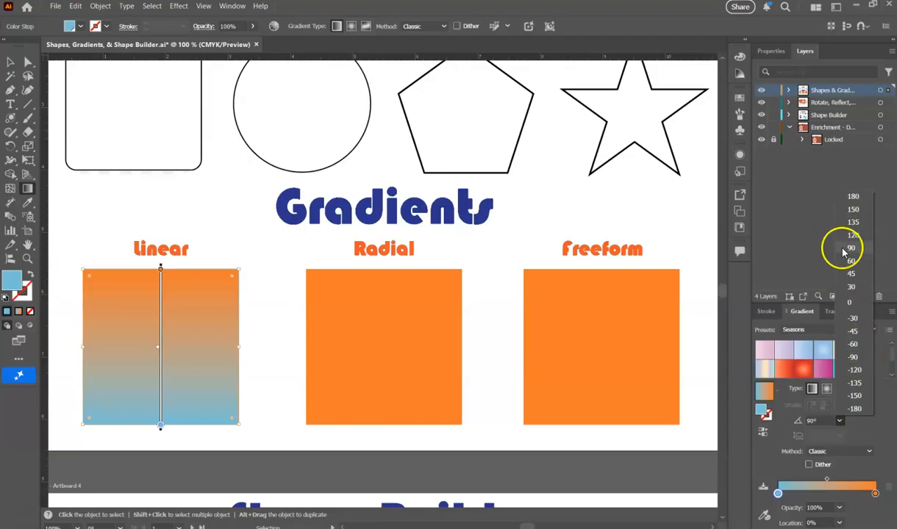
pyautogui.click(884, 429)
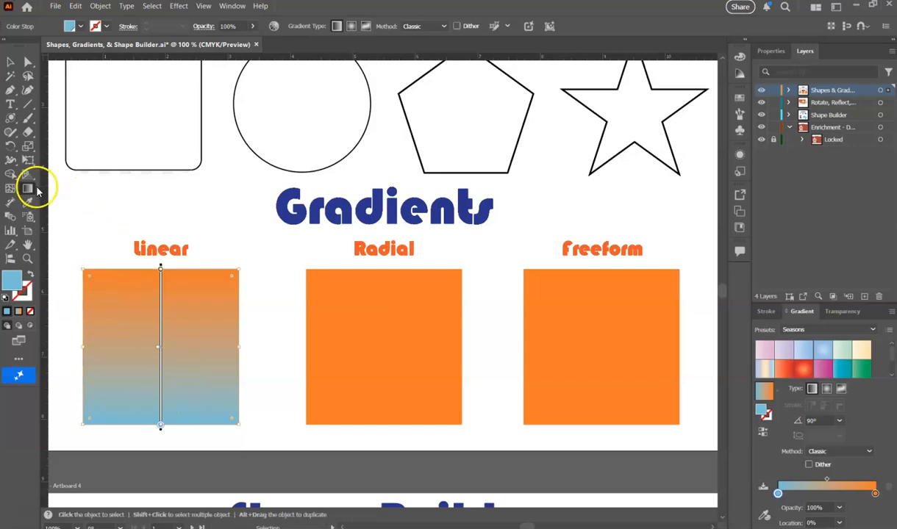
# Redraw the Linear square's gradient with the Gradient tool at several lengths and angles, ending on a downward diagonal of about -24° from blue to orange.
pyautogui.click(28, 189)
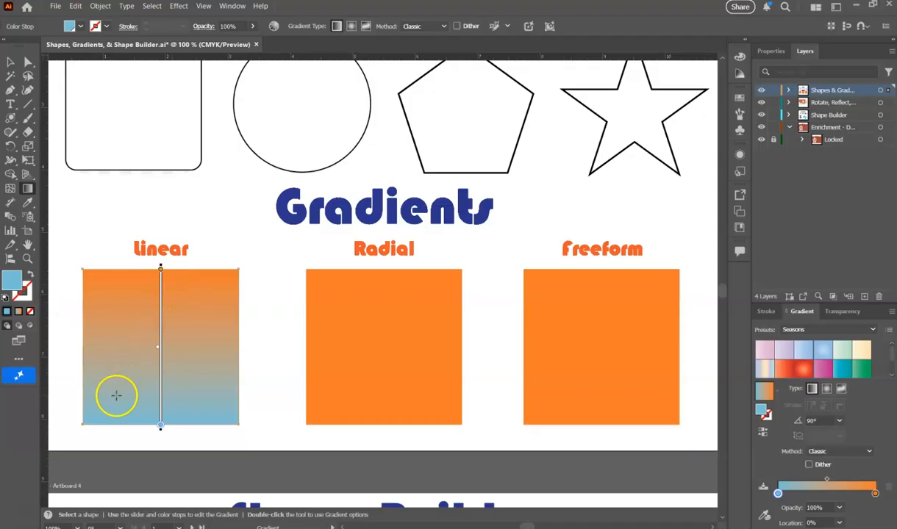
pyautogui.moveTo(135, 368); pyautogui.dragTo(224, 293)
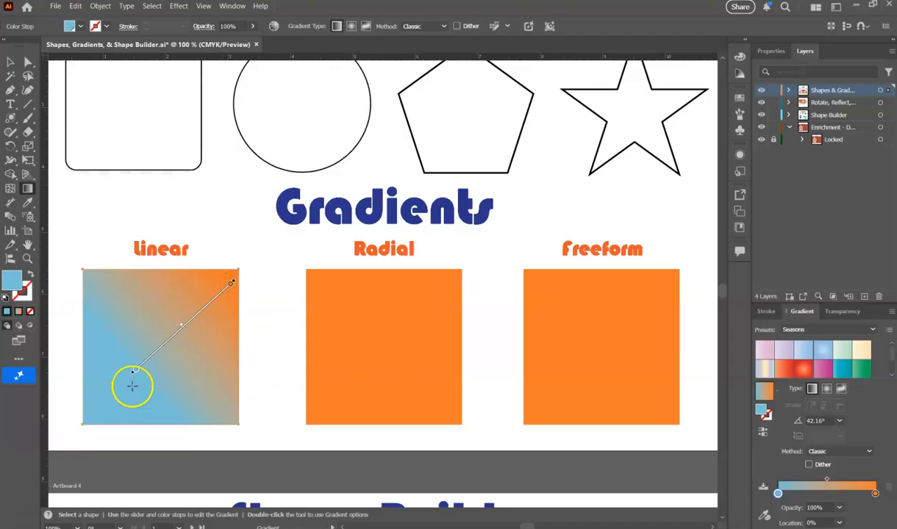
pyautogui.moveTo(75, 324)
pyautogui.mouseDown()
pyautogui.moveTo(461, 318)
pyautogui.moveTo(222, 340)
pyautogui.moveTo(117, 322)
pyautogui.mouseUp()
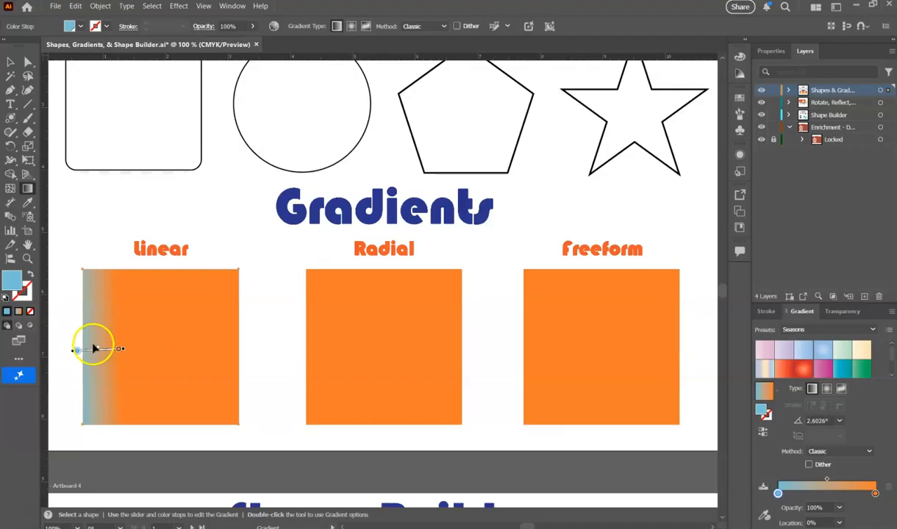
pyautogui.moveTo(172, 295)
pyautogui.mouseDown()
pyautogui.moveTo(172, 332)
pyautogui.moveTo(155, 369)
pyautogui.mouseUp()
pyautogui.moveTo(123, 330); pyautogui.dragTo(211, 369)
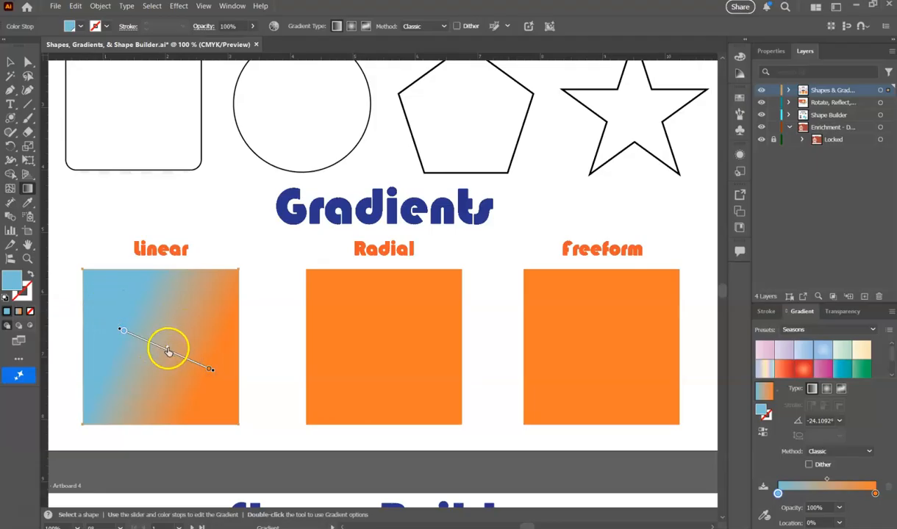
# On the Linear square's gradient line, shift the midpoint toward blue, the orange stop to about 89% and the blue stop to about 10%.
pyautogui.click(209, 369)
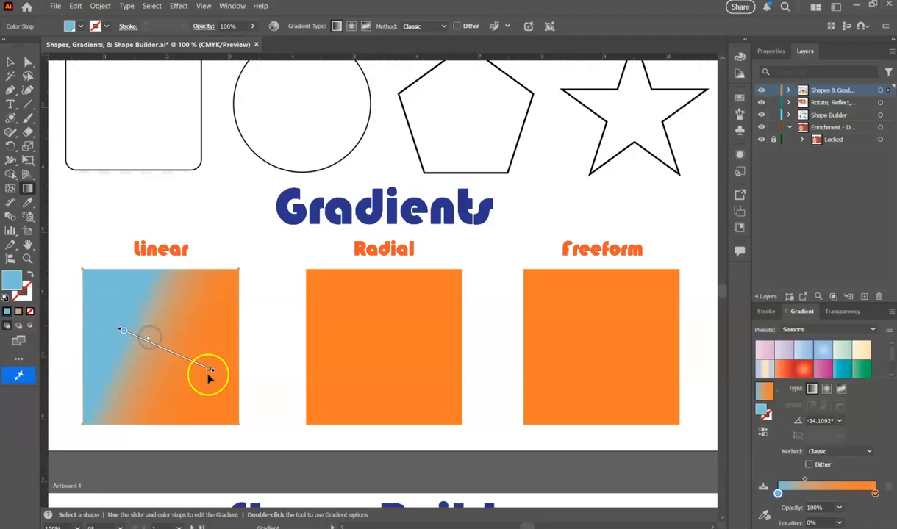
pyautogui.moveTo(179, 357); pyautogui.dragTo(199, 365)
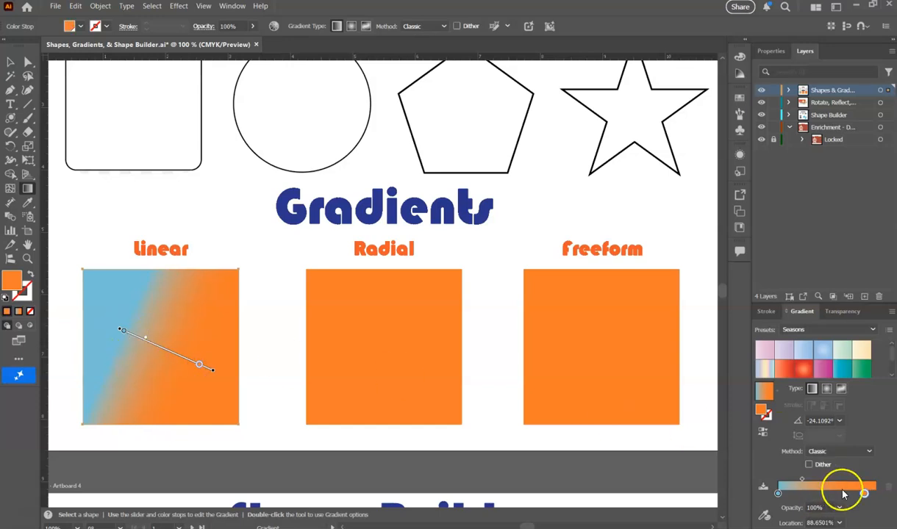
pyautogui.click(124, 333)
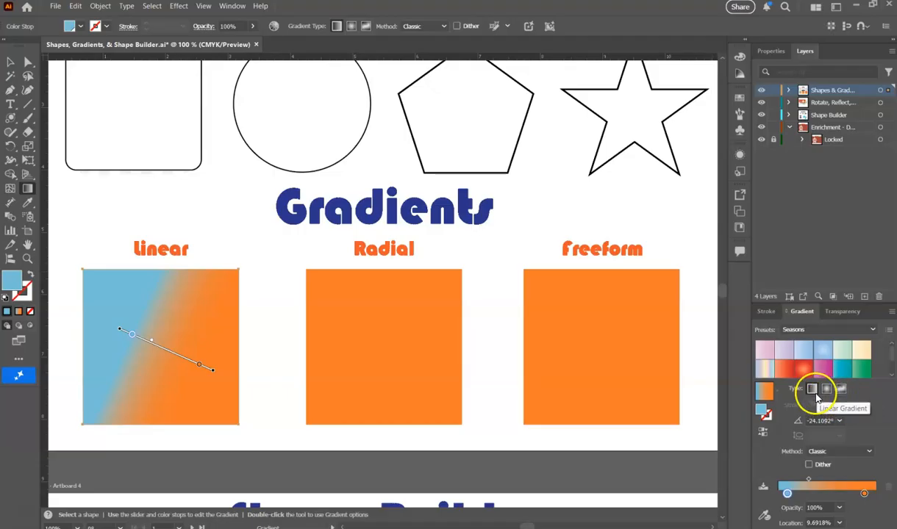
# Apply a radial gradient to the orange square under the Radial heading and set its aspect ratio to 30%.
pyautogui.press('v')
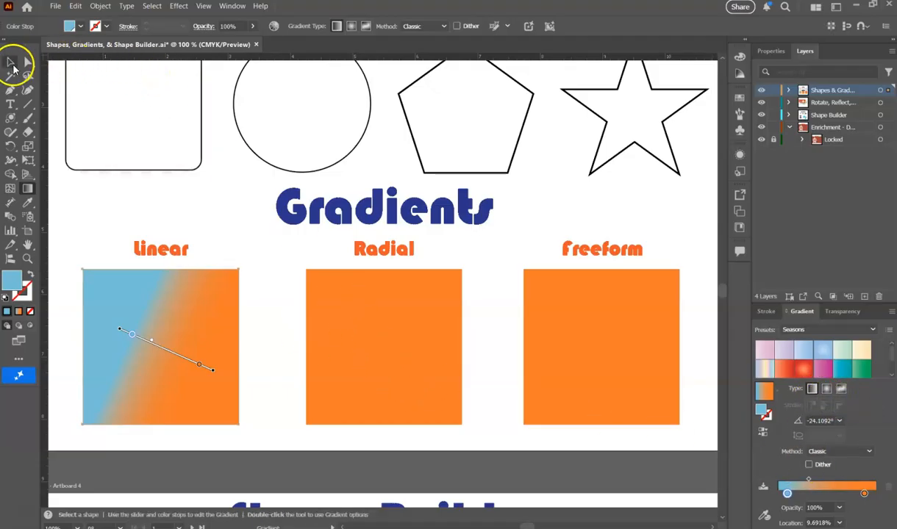
pyautogui.click(11, 61)
pyautogui.click(413, 335)
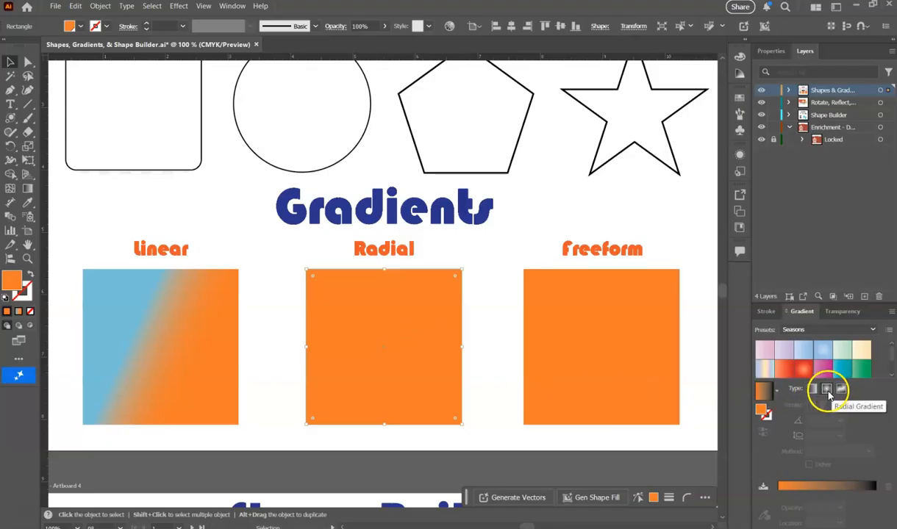
pyautogui.click(827, 389)
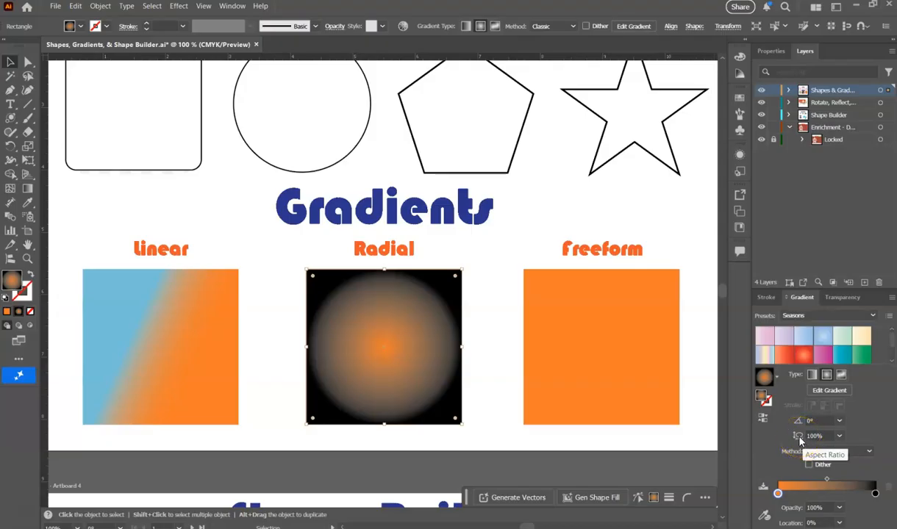
pyautogui.click(839, 436)
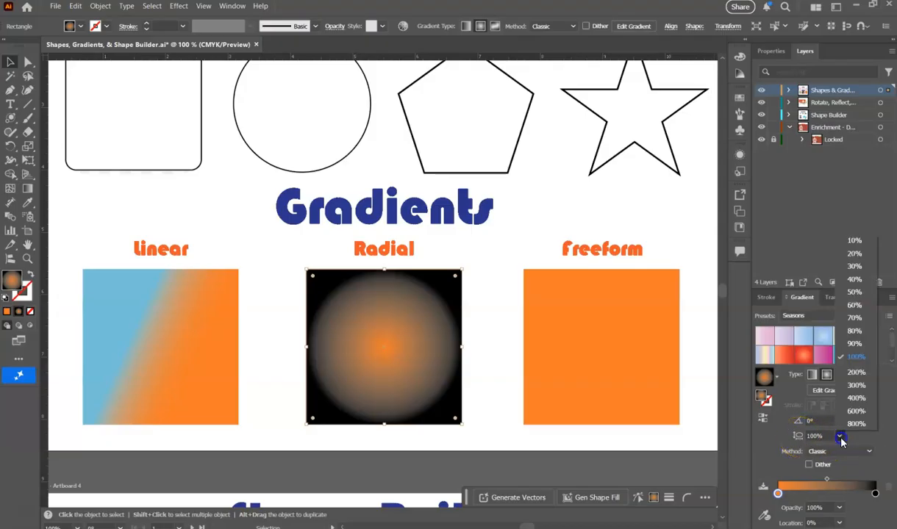
pyautogui.click(854, 267)
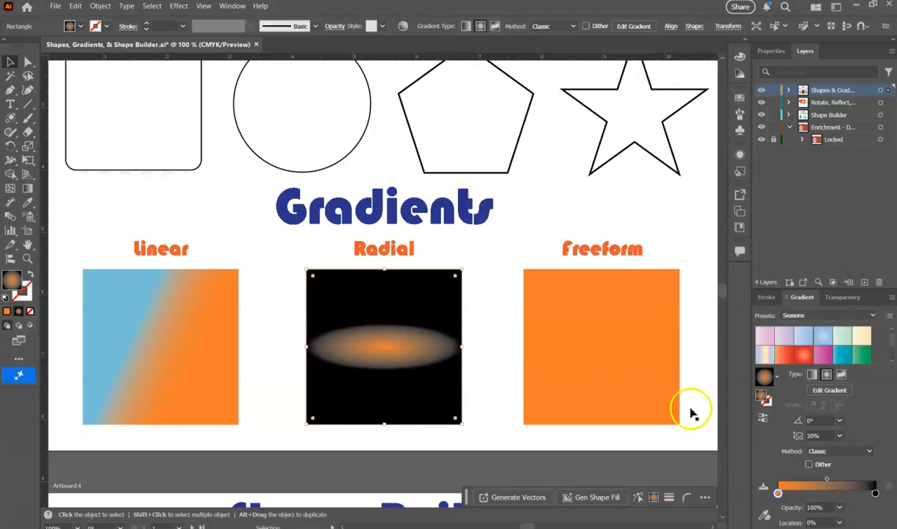